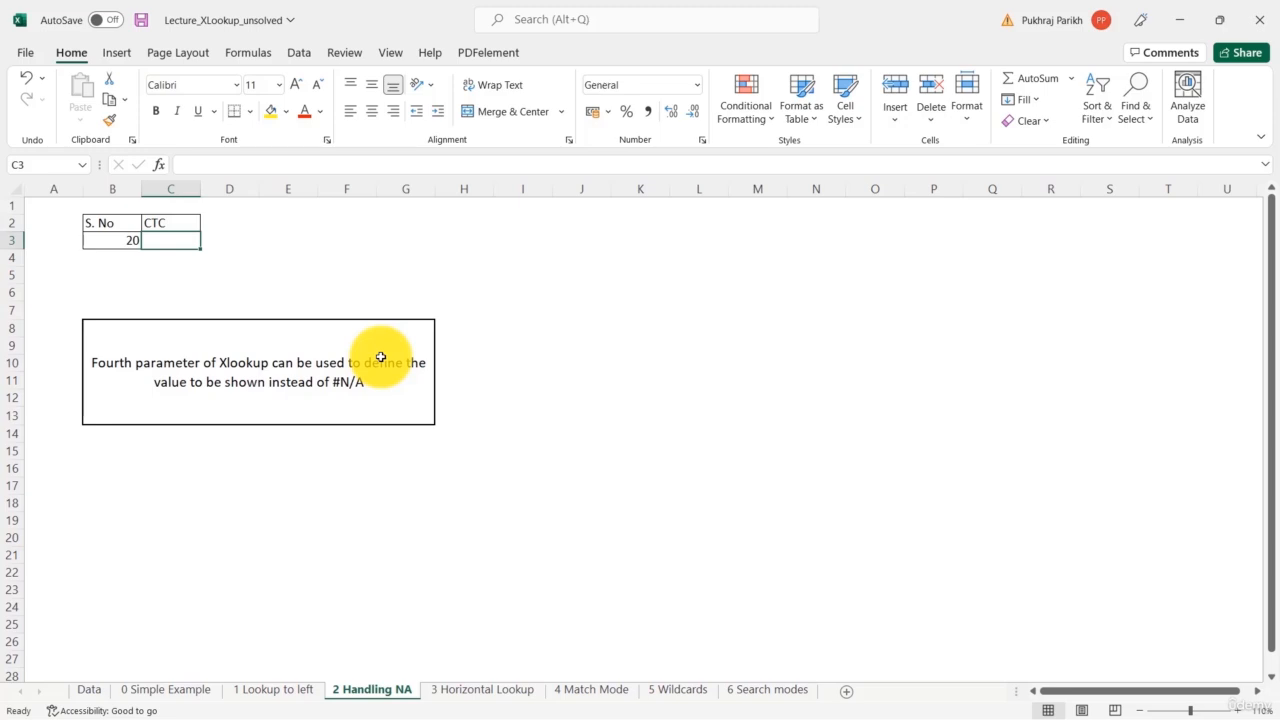
- Enter 2000 as the S. No in cell B3 and check it against the last serial numbers on the Data sheet
click(127, 241)
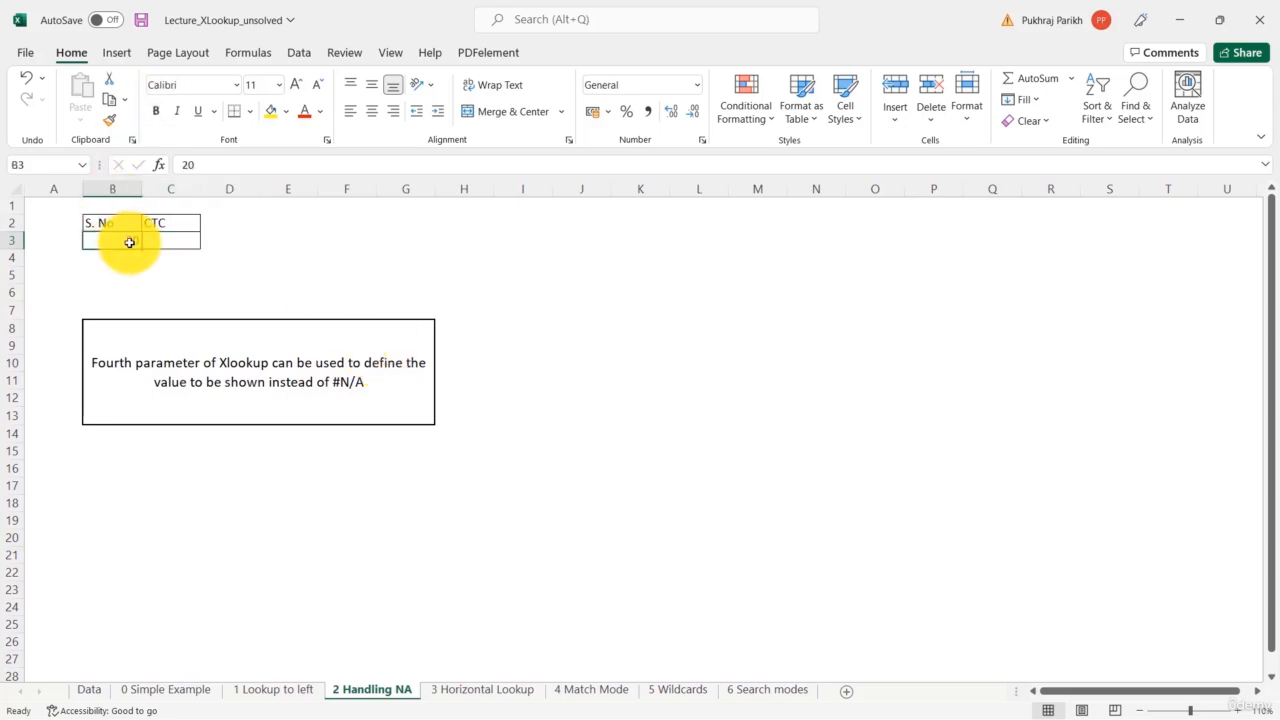
text(2000)
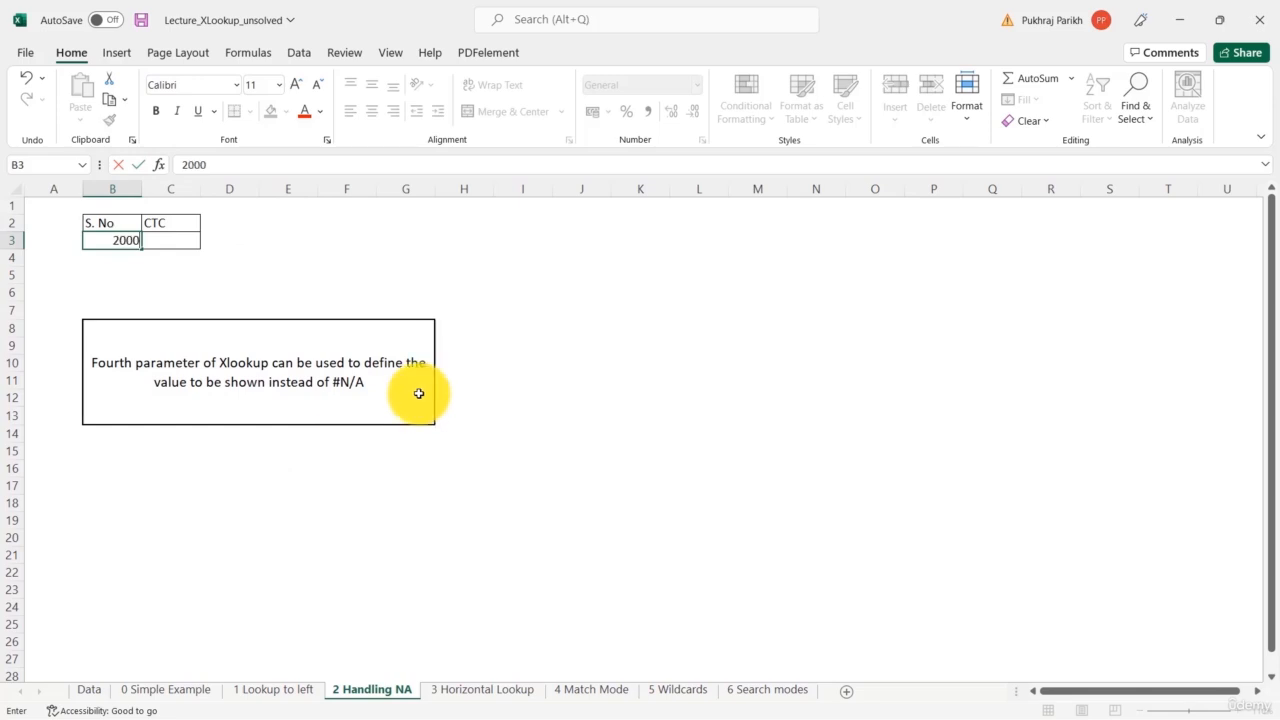
double_click(399, 256)
key(Escape)
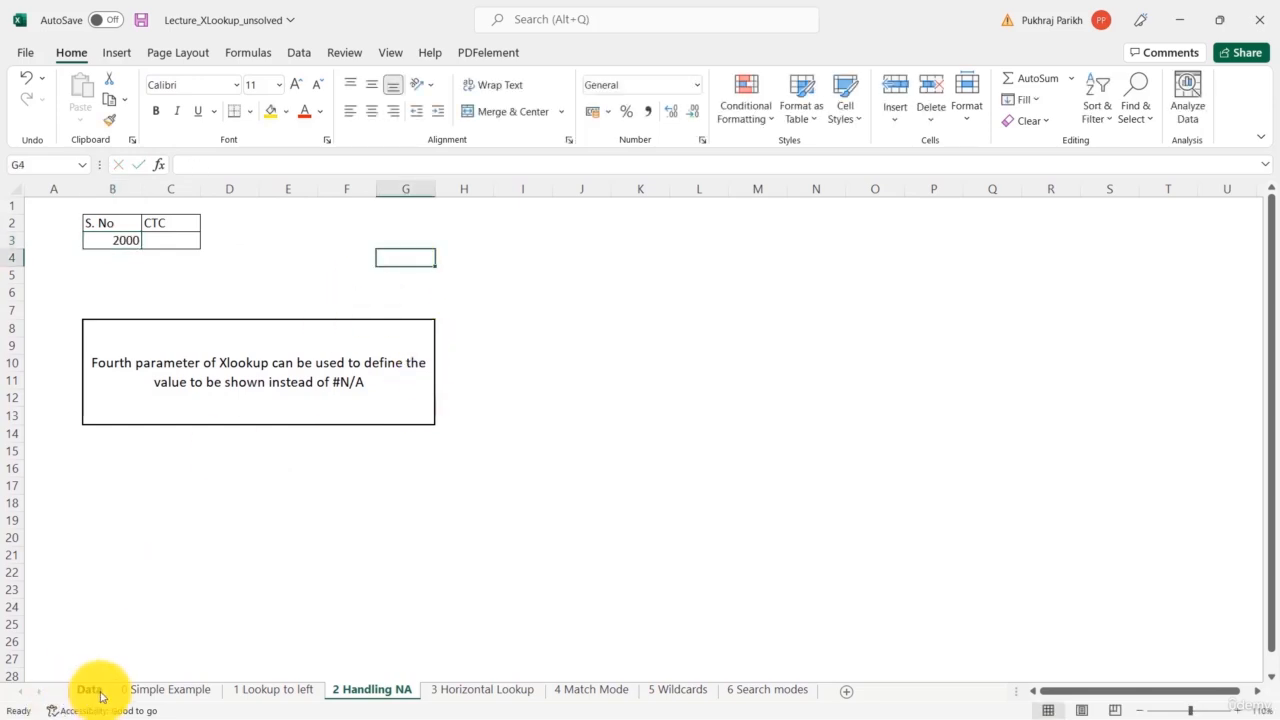
click(92, 689)
drag(1268, 200, 1270, 695)
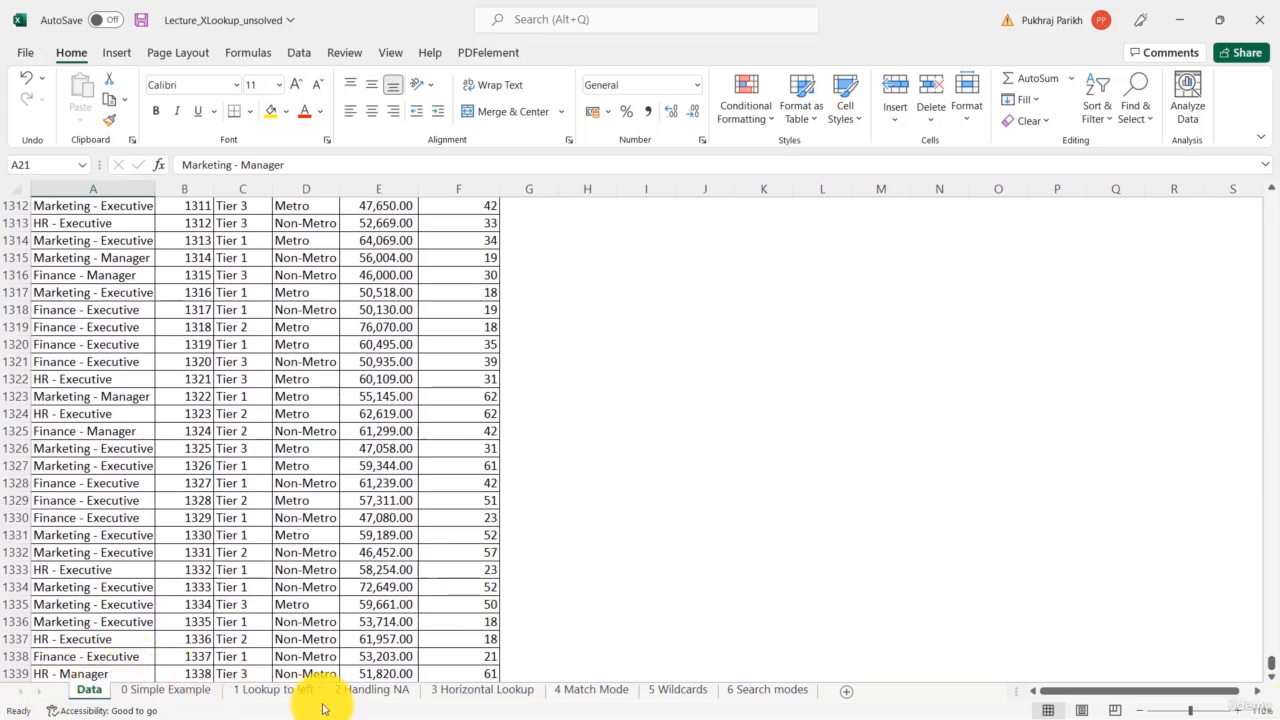
- Start an XLOOKUP in cell C3 of the 2 Handling NA sheet with lookup value B3 and lookup array Data!B2:B1339
click(396, 690)
click(172, 240)
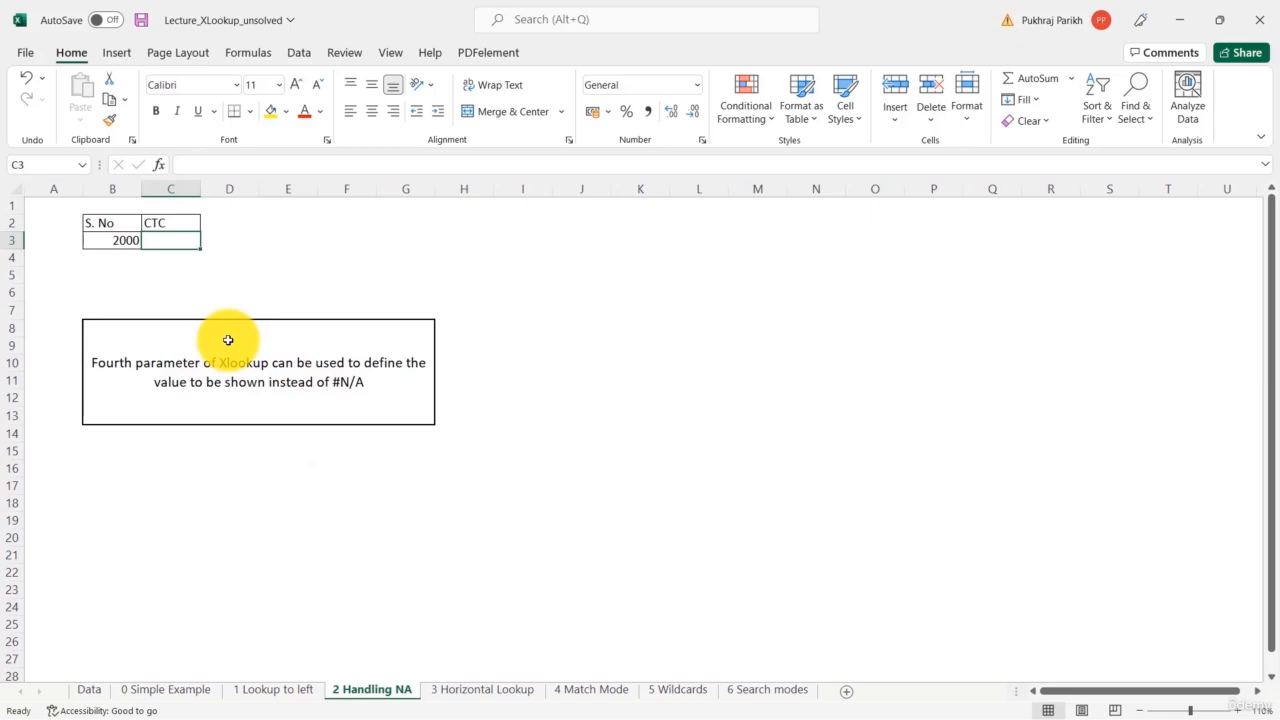
text(=xl)
key(Tab)
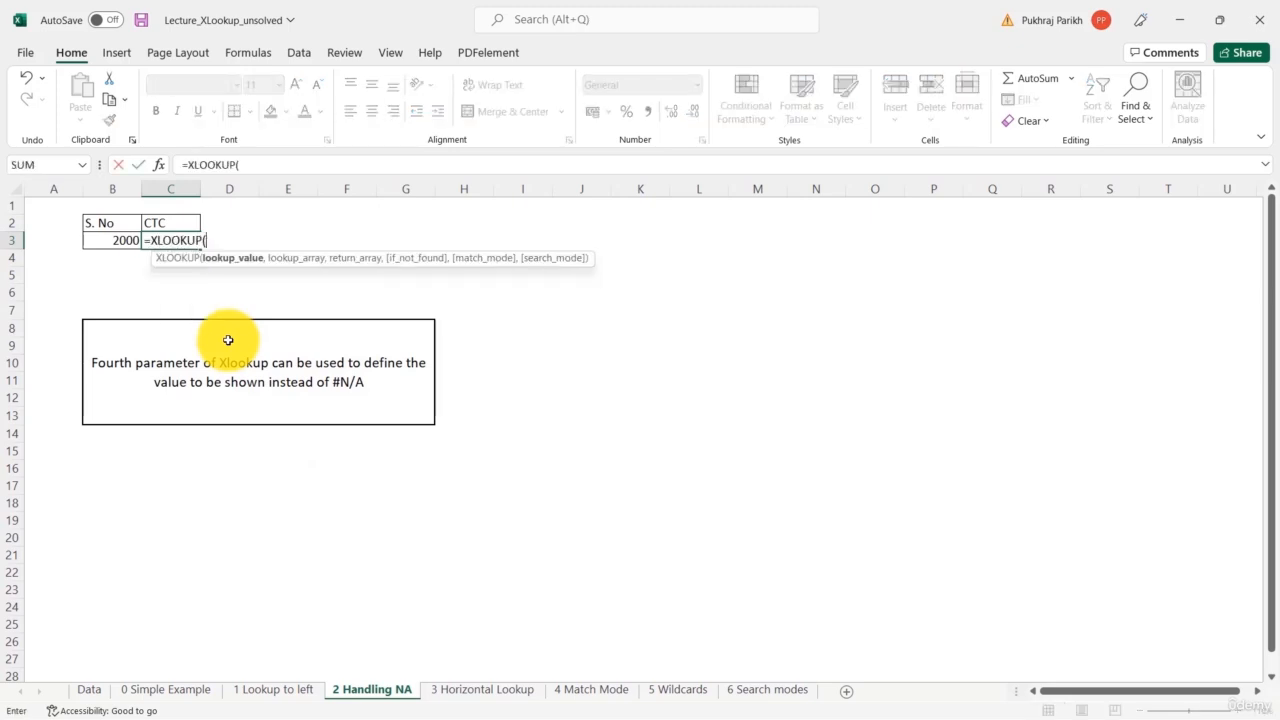
click(110, 240)
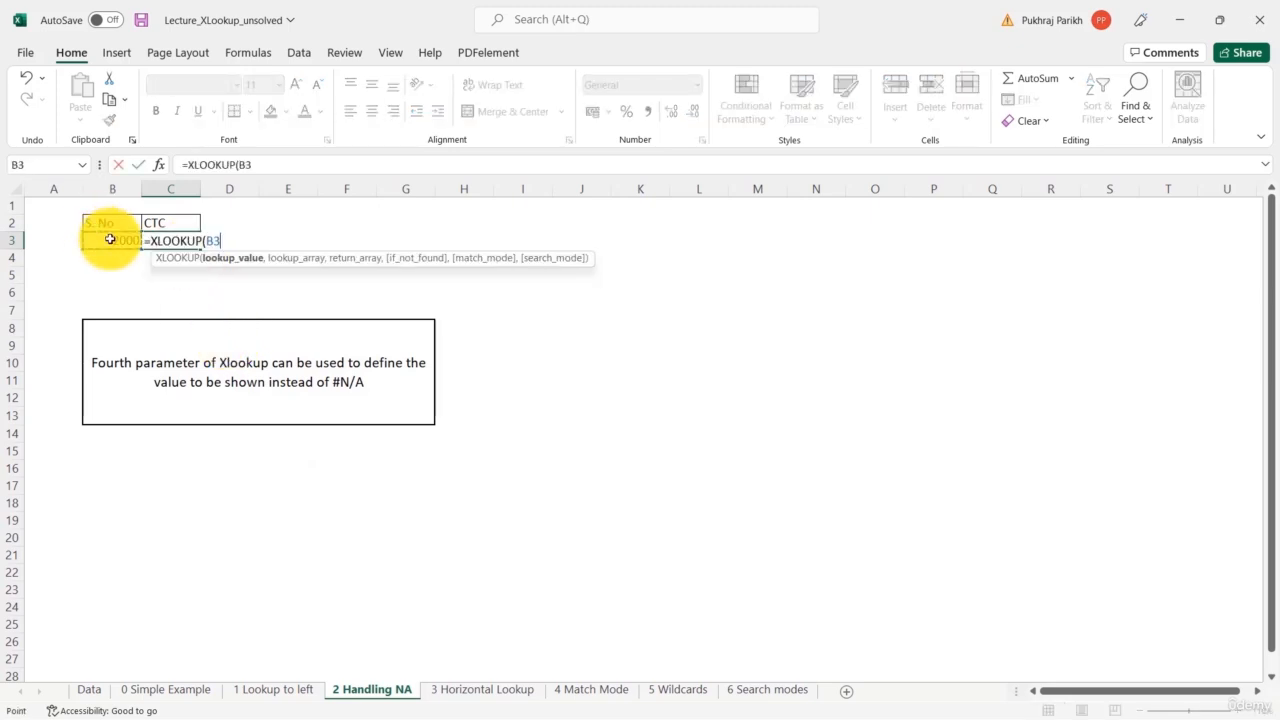
text(,)
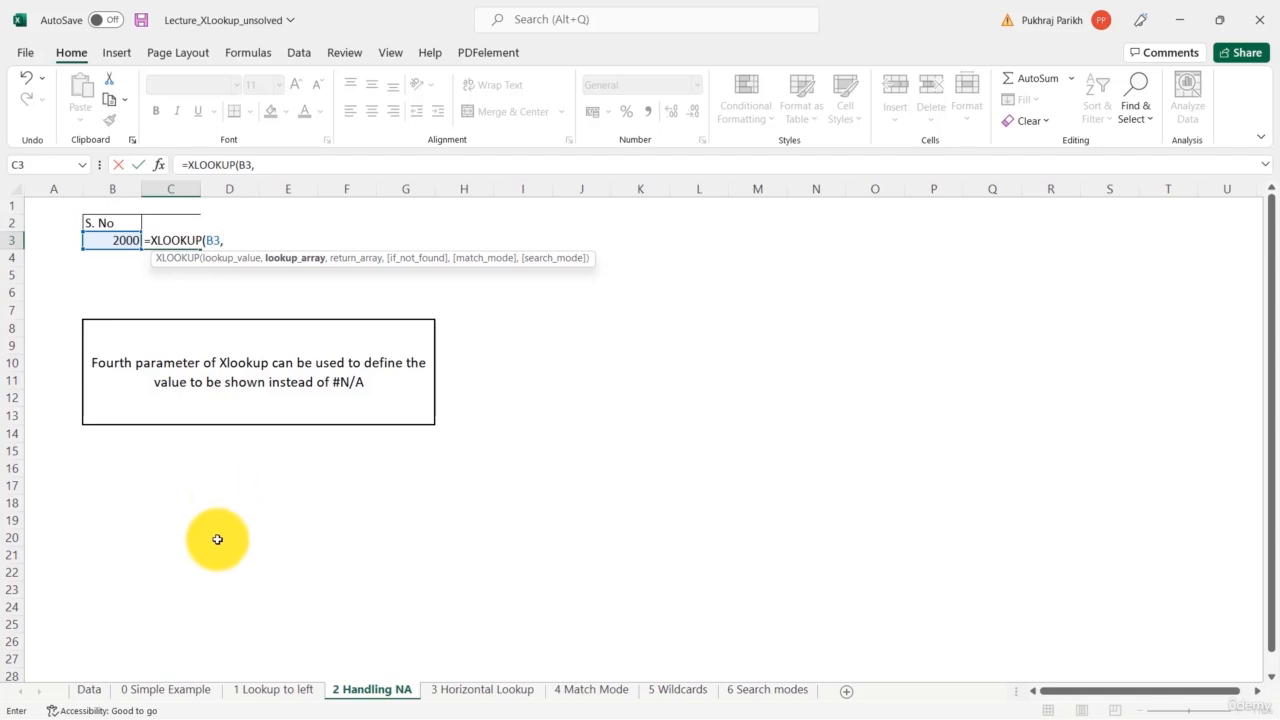
click(90, 689)
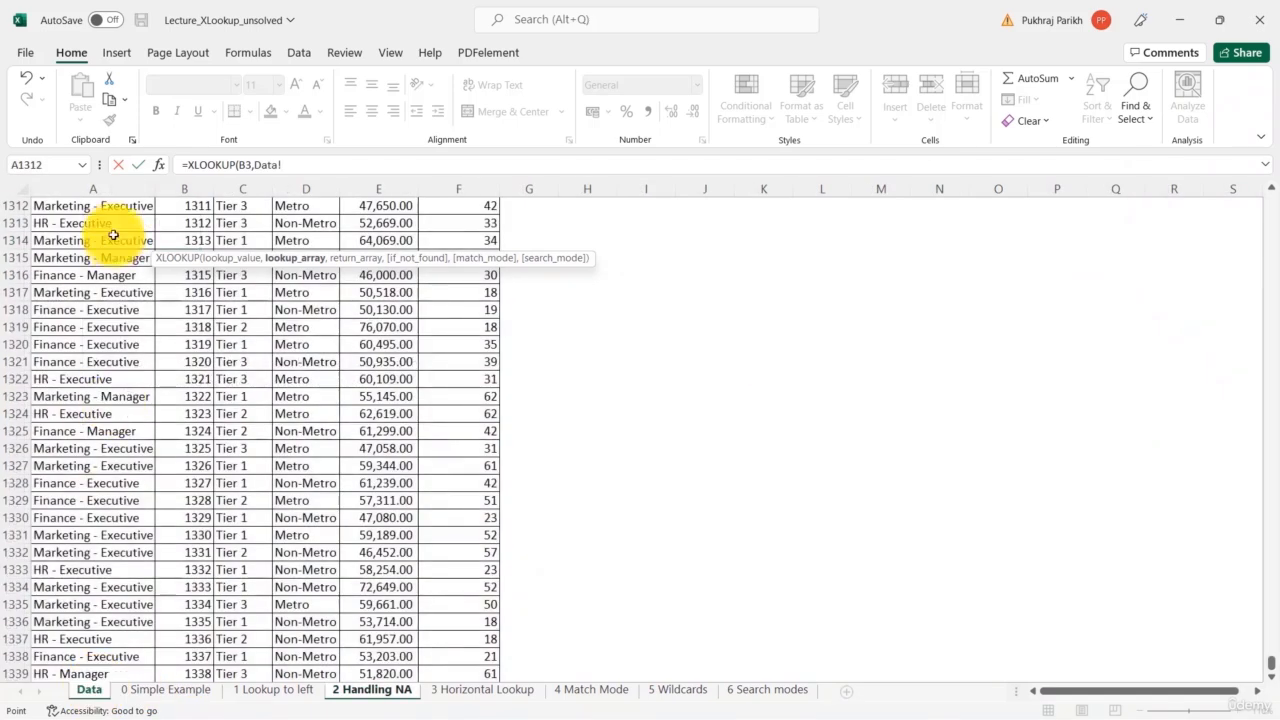
click(189, 675)
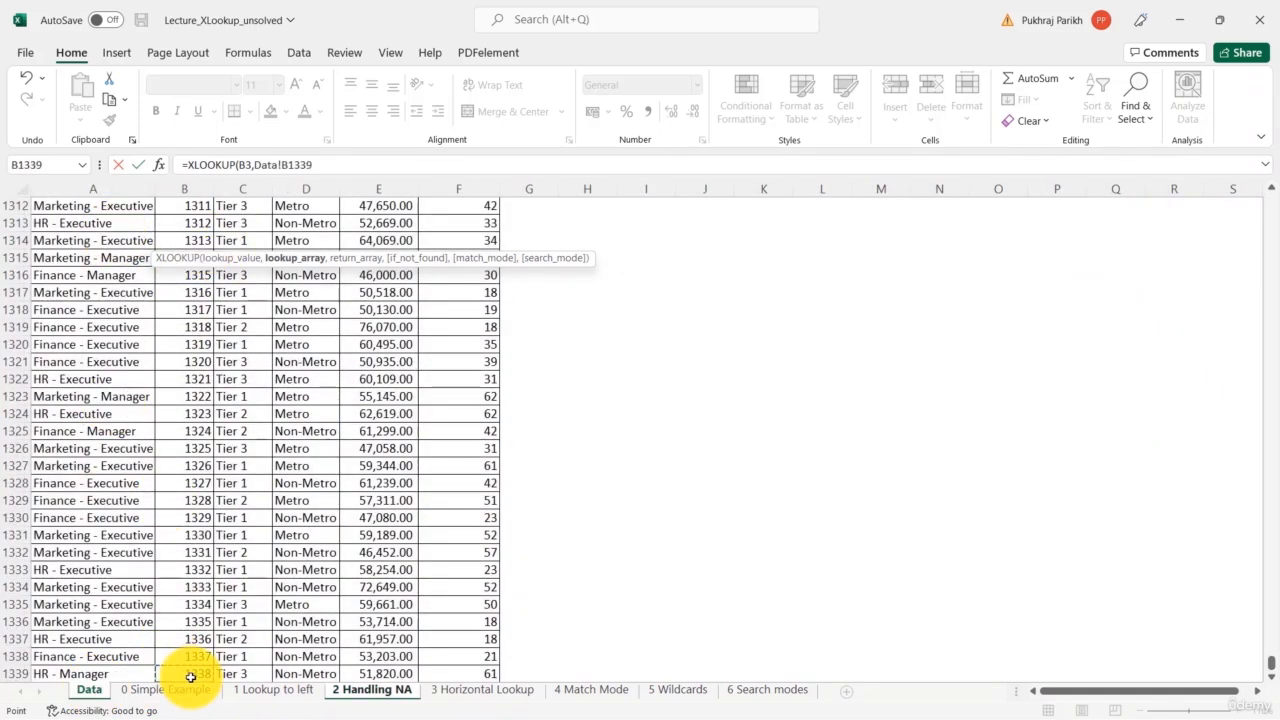
key(ctrl+shift+Up)
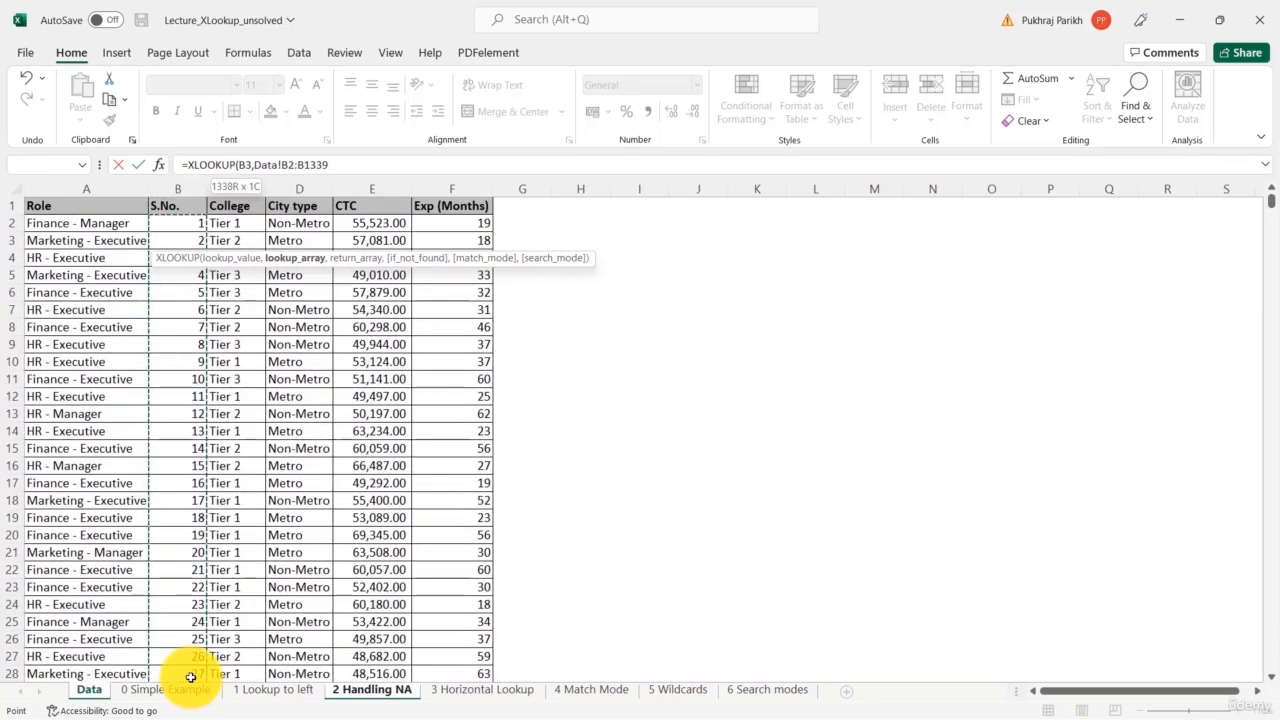
- Complete the XLOOKUP with return array Data!E2:E1339 and "Not Found" as the if_not_found value
text(,)
click(390, 224)
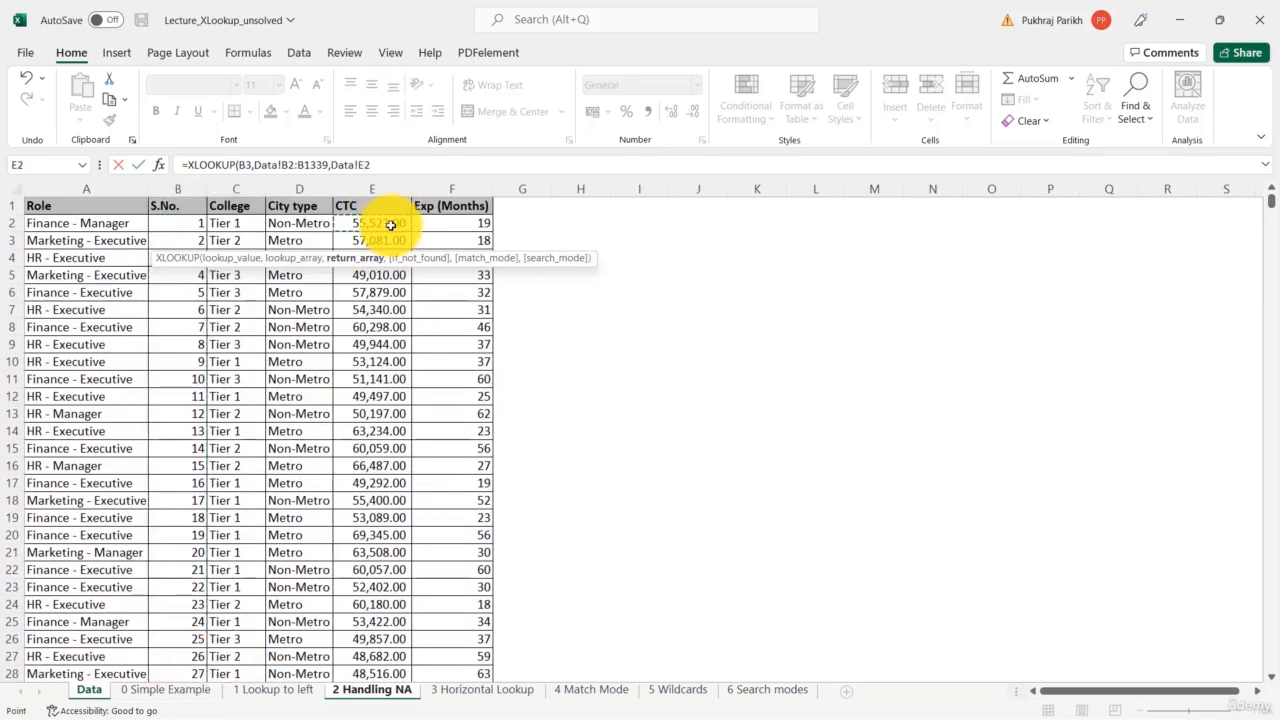
key(ctrl+shift+Down)
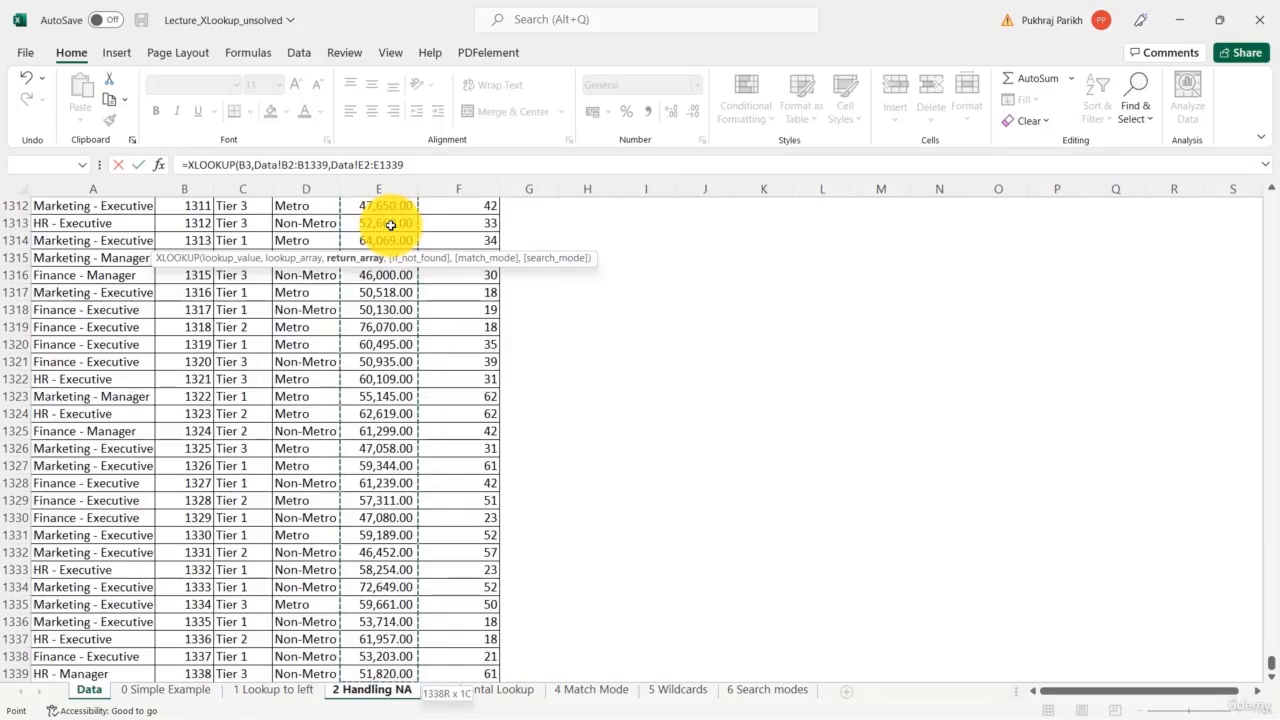
text(,)
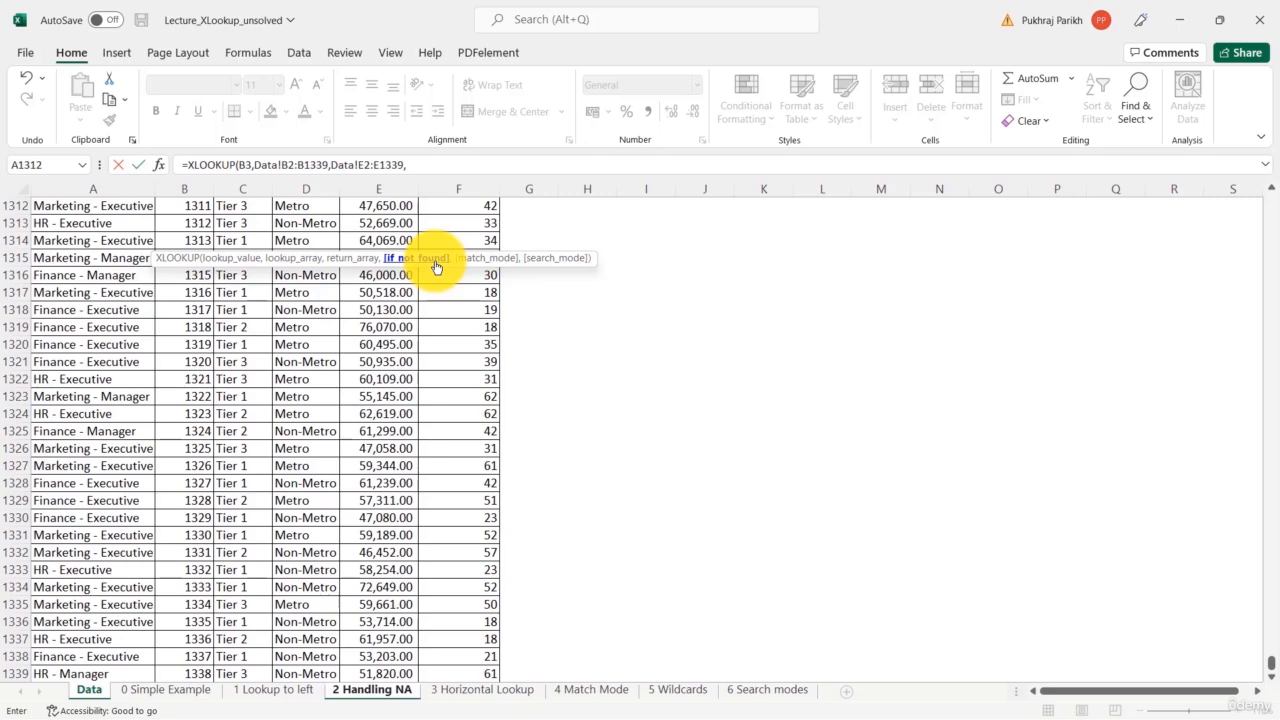
text("Not Found)
text())
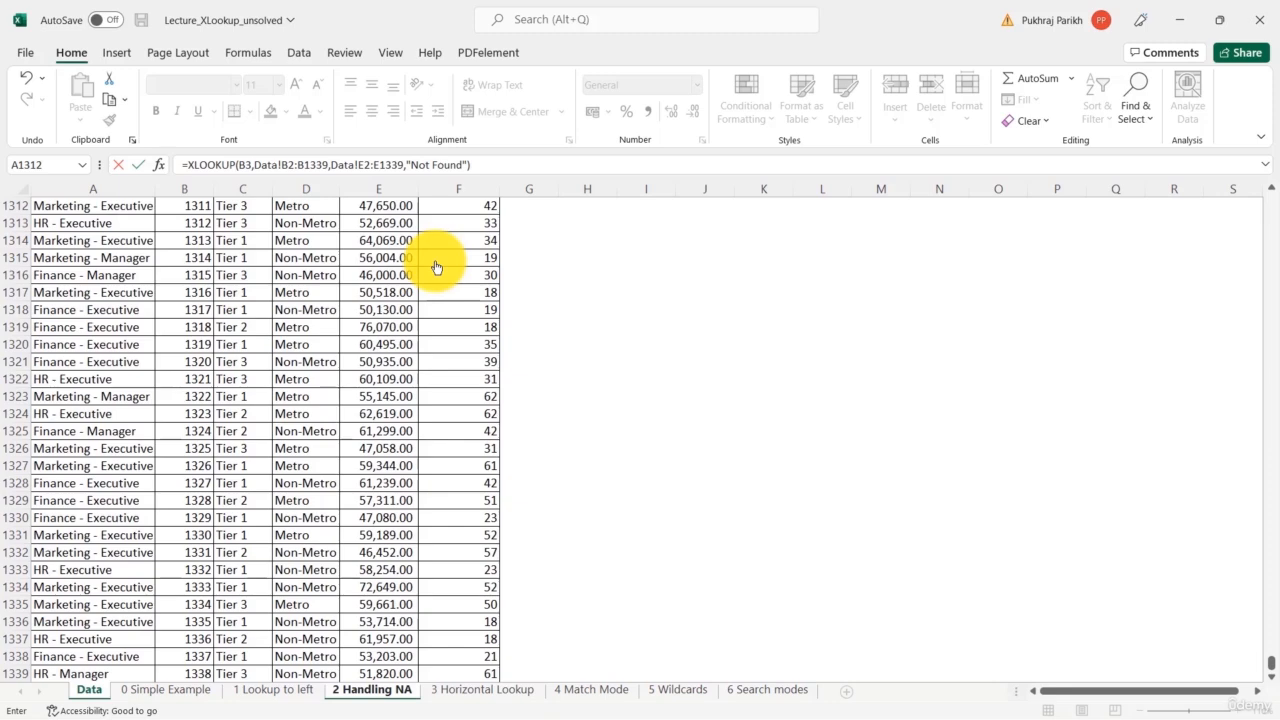
key(Return)
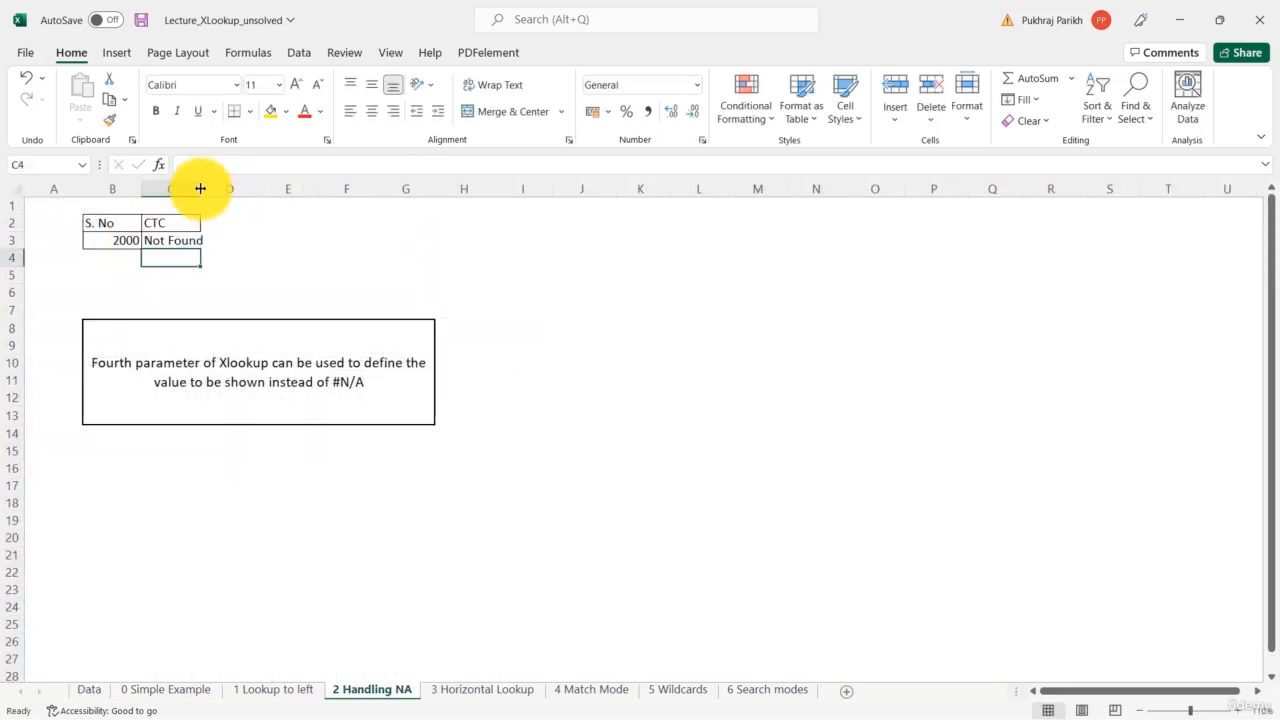
- Widen column C to fit its contents and set the S. No in cell B3 to 20
drag(200, 188, 231, 188)
click(209, 241)
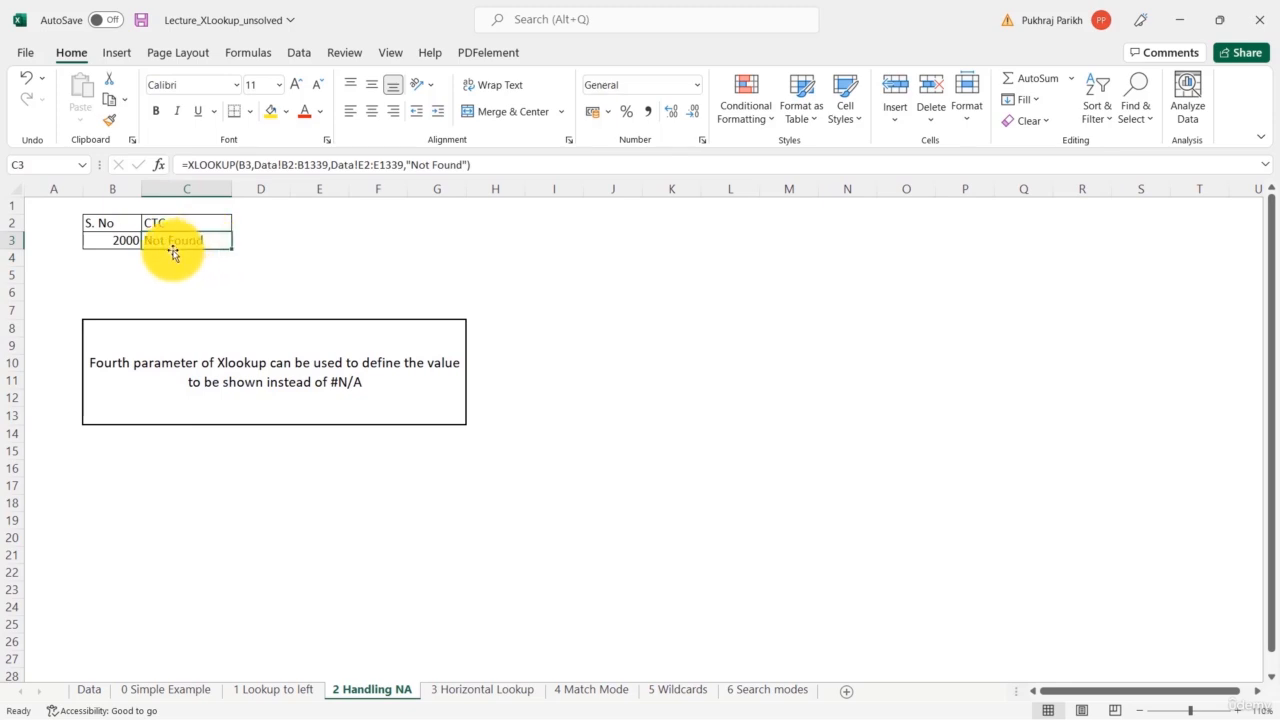
click(116, 239)
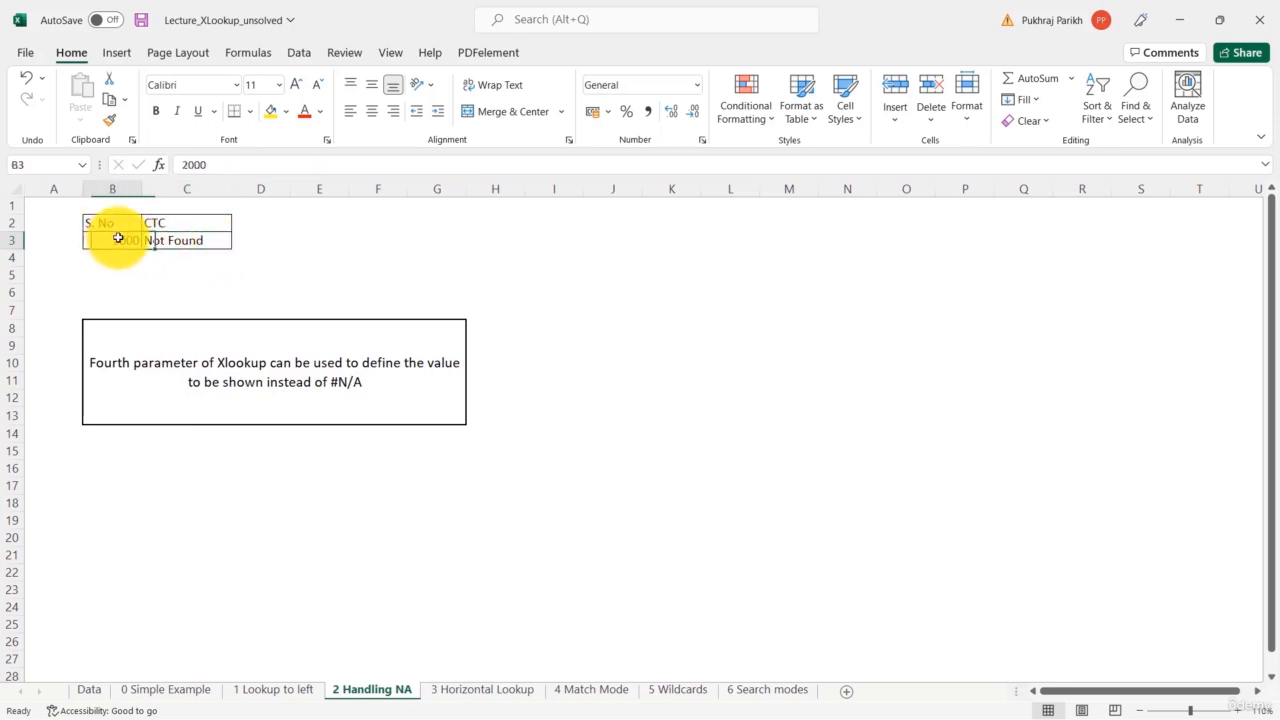
text(20)
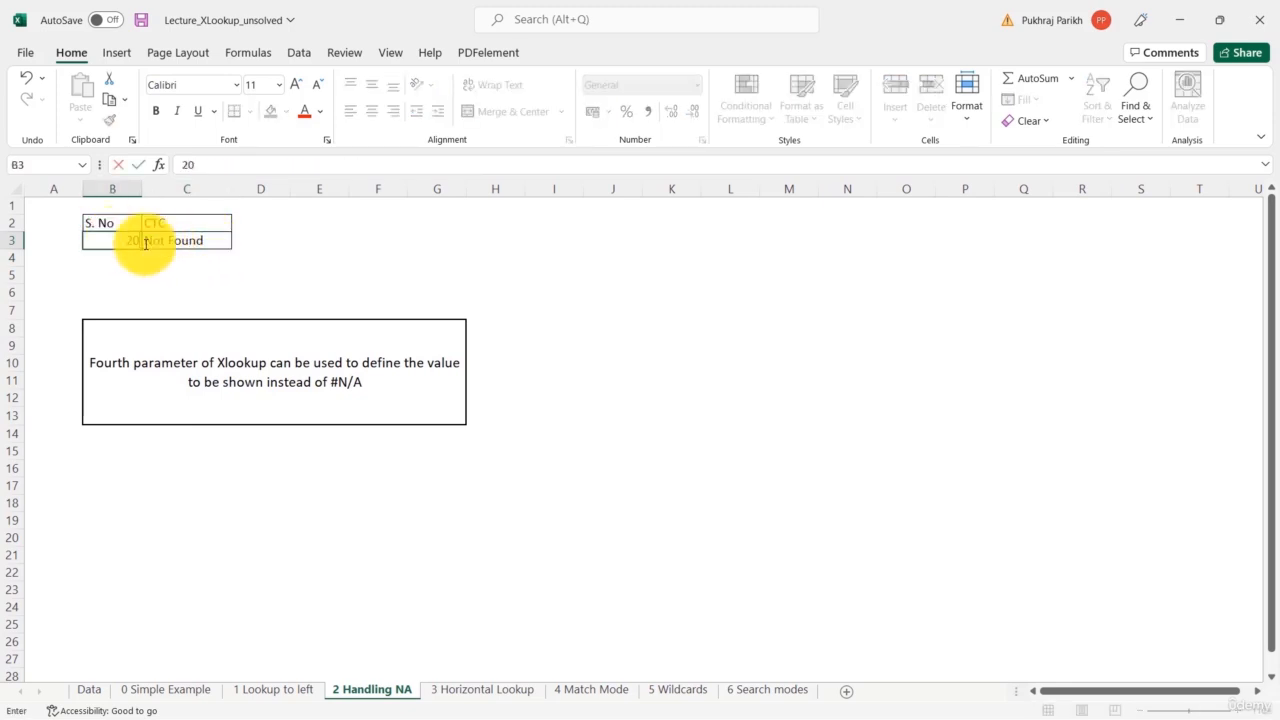
click(271, 251)
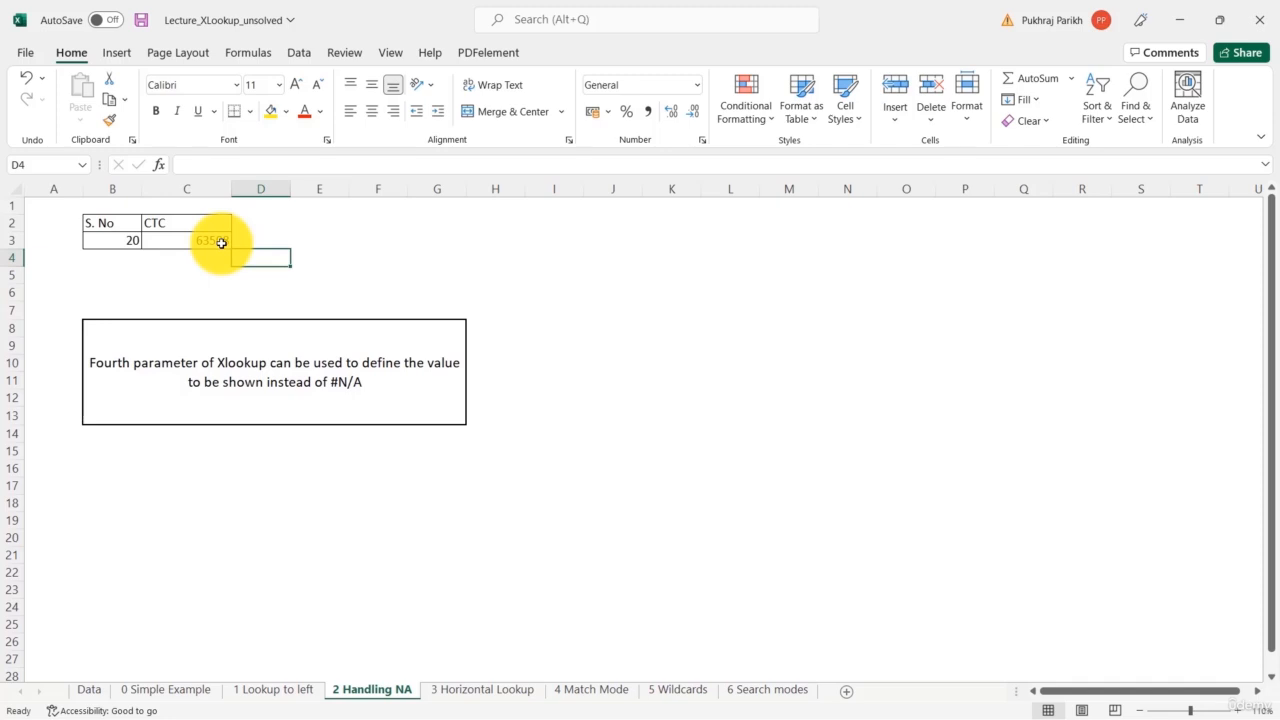
- Set the S. No in cell B3 to 2500 and select the CTC result in C3 to review its formula
click(123, 238)
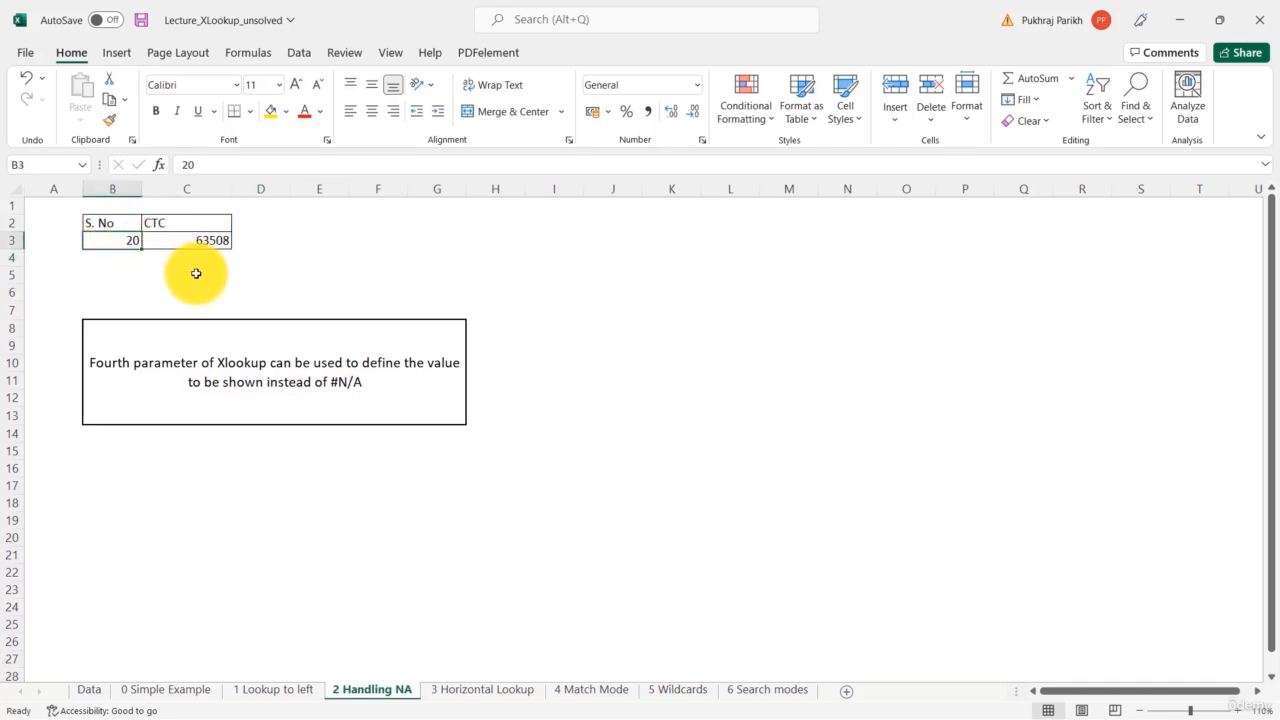
text(2500)
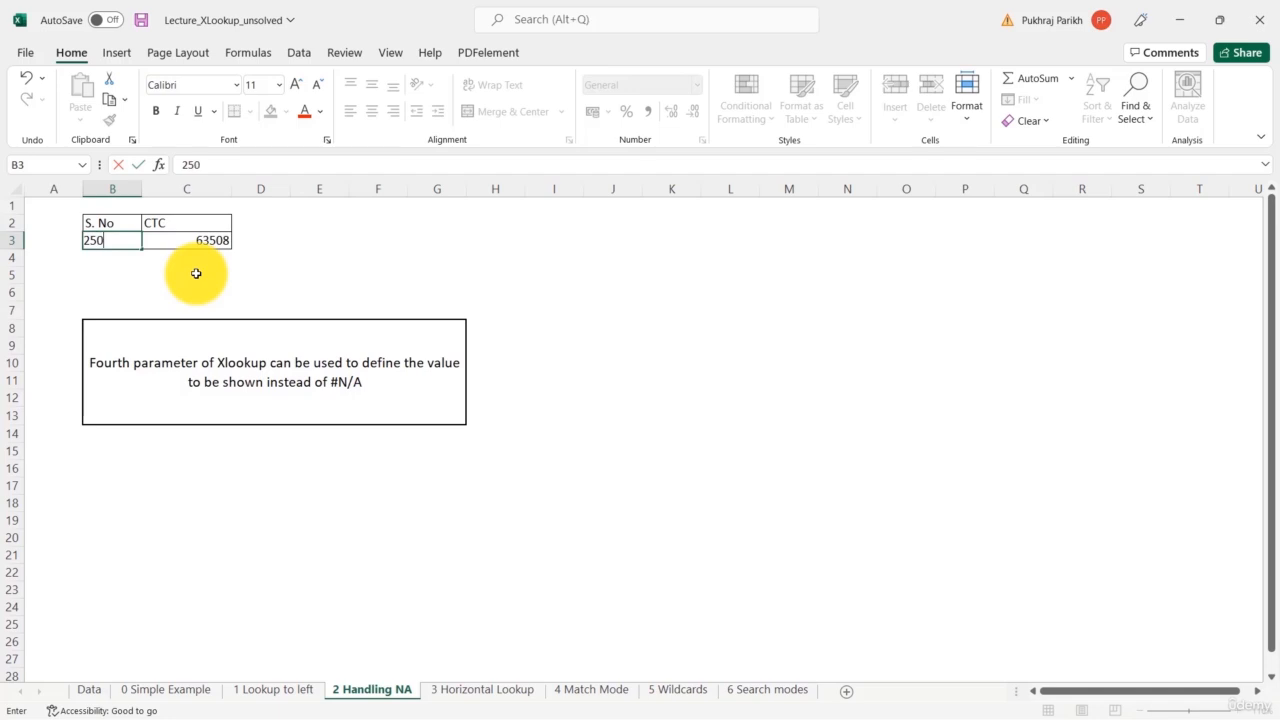
click(223, 257)
click(199, 238)
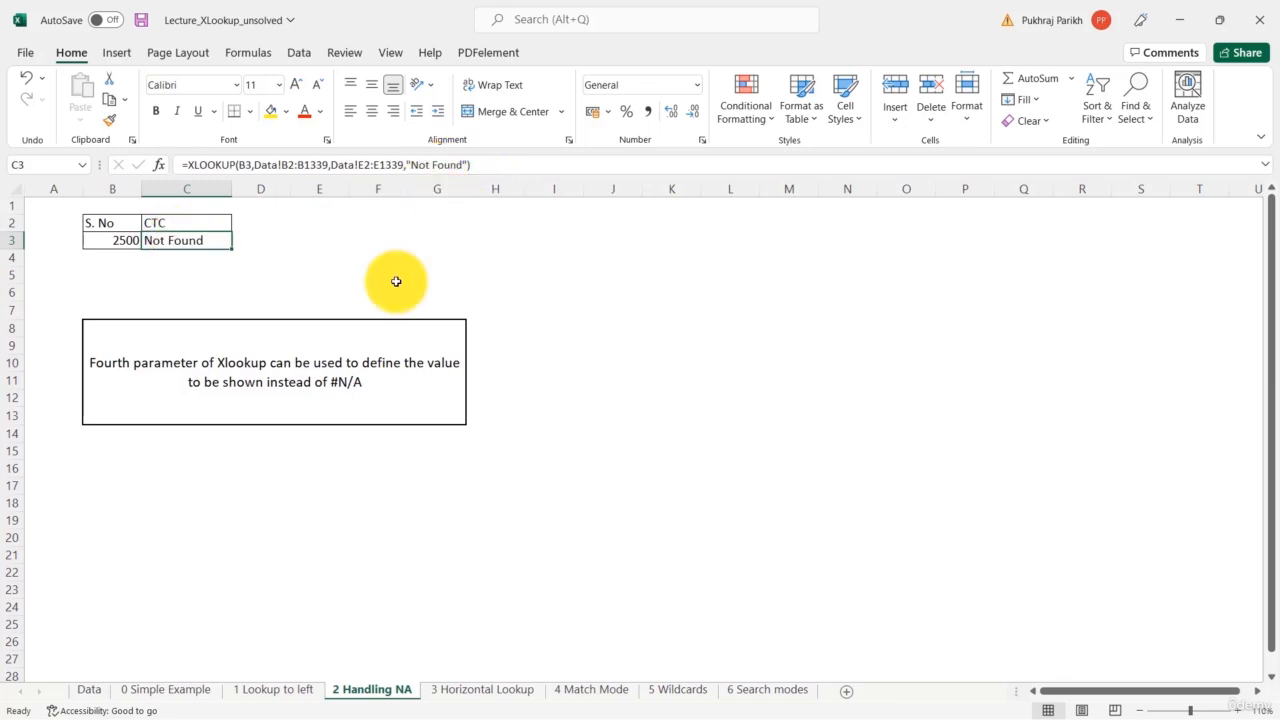
- On the 3 Horizontal Lookup sheet, start an XLOOKUP in cell C11 with lookup value C10 and lookup array C2:G2
click(517, 690)
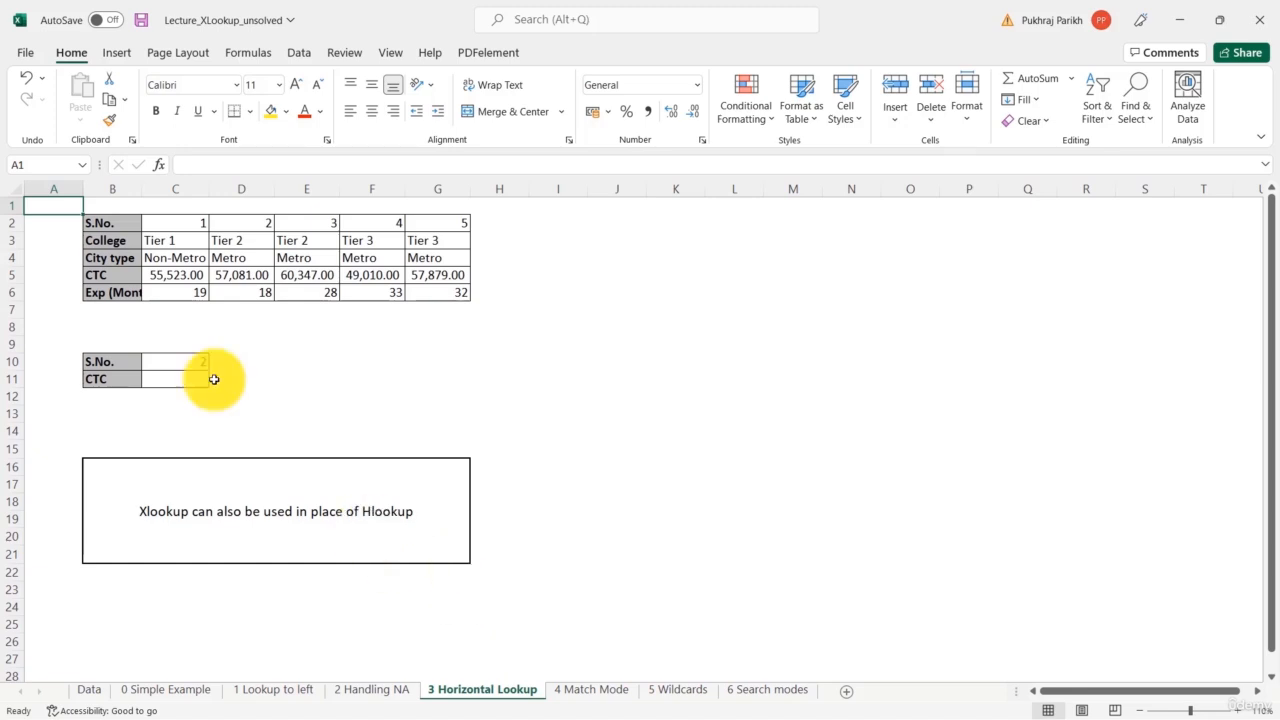
click(175, 379)
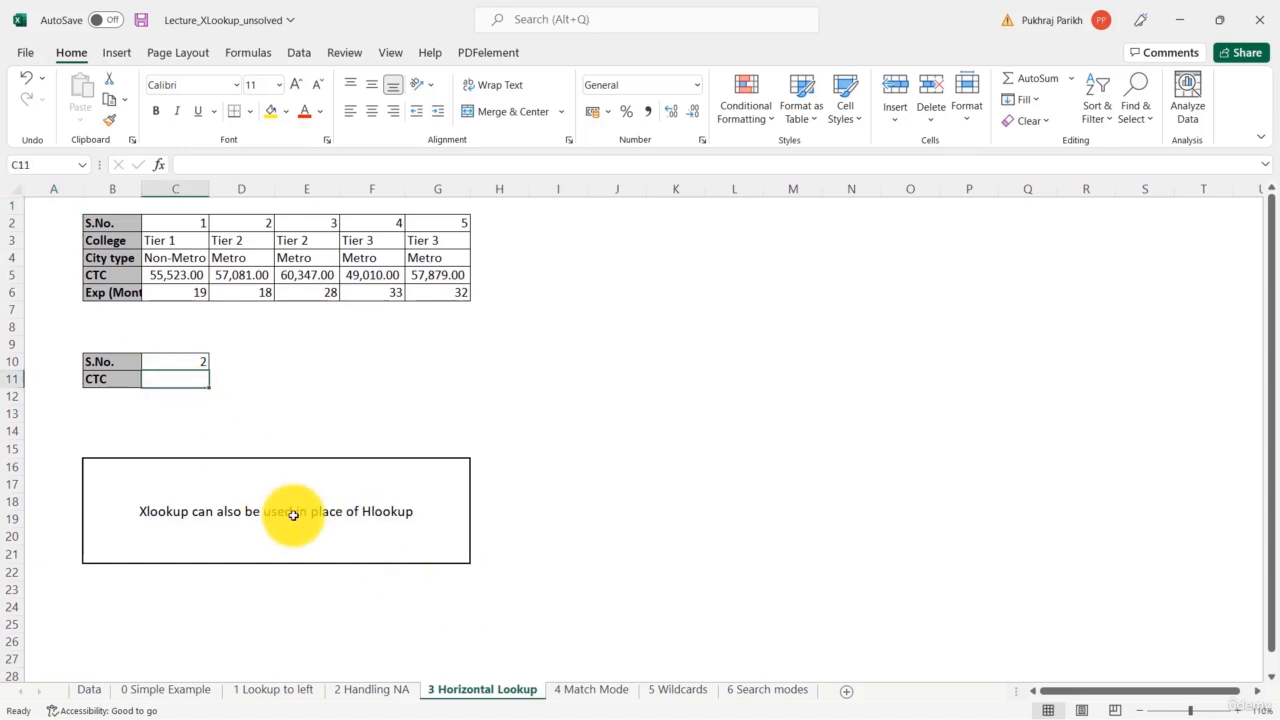
text(=xl)
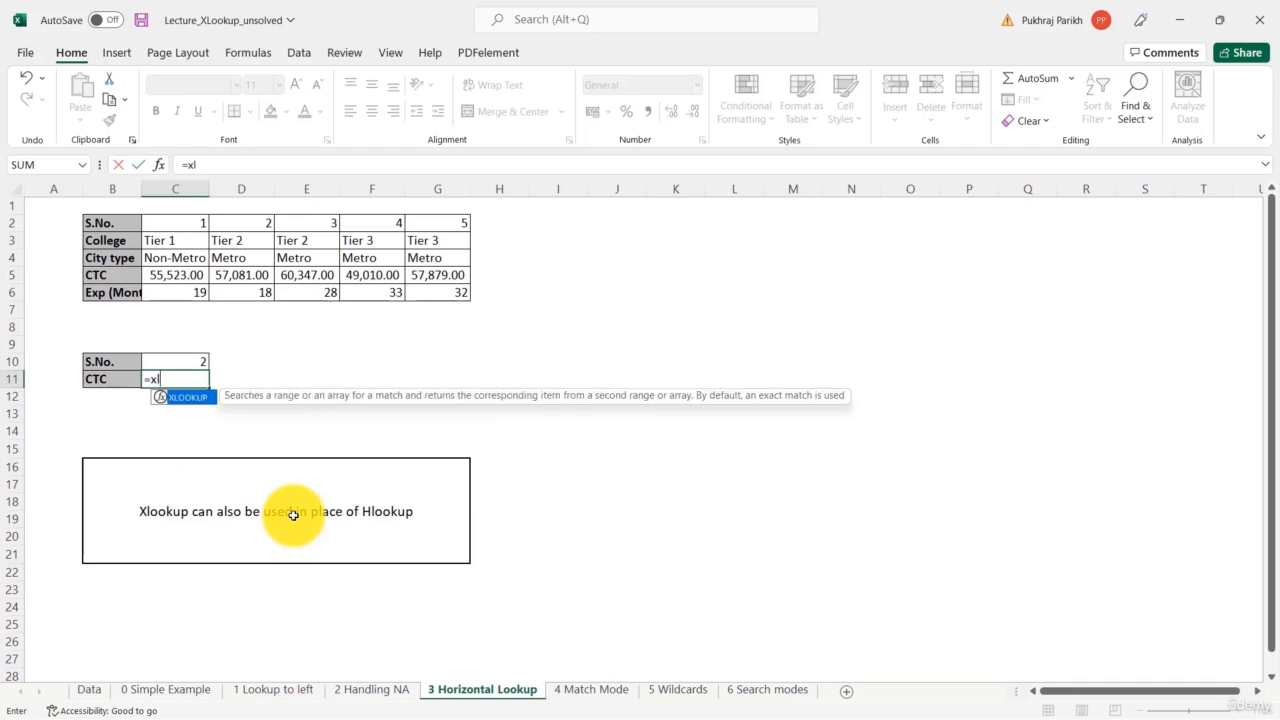
key(Tab)
click(175, 362)
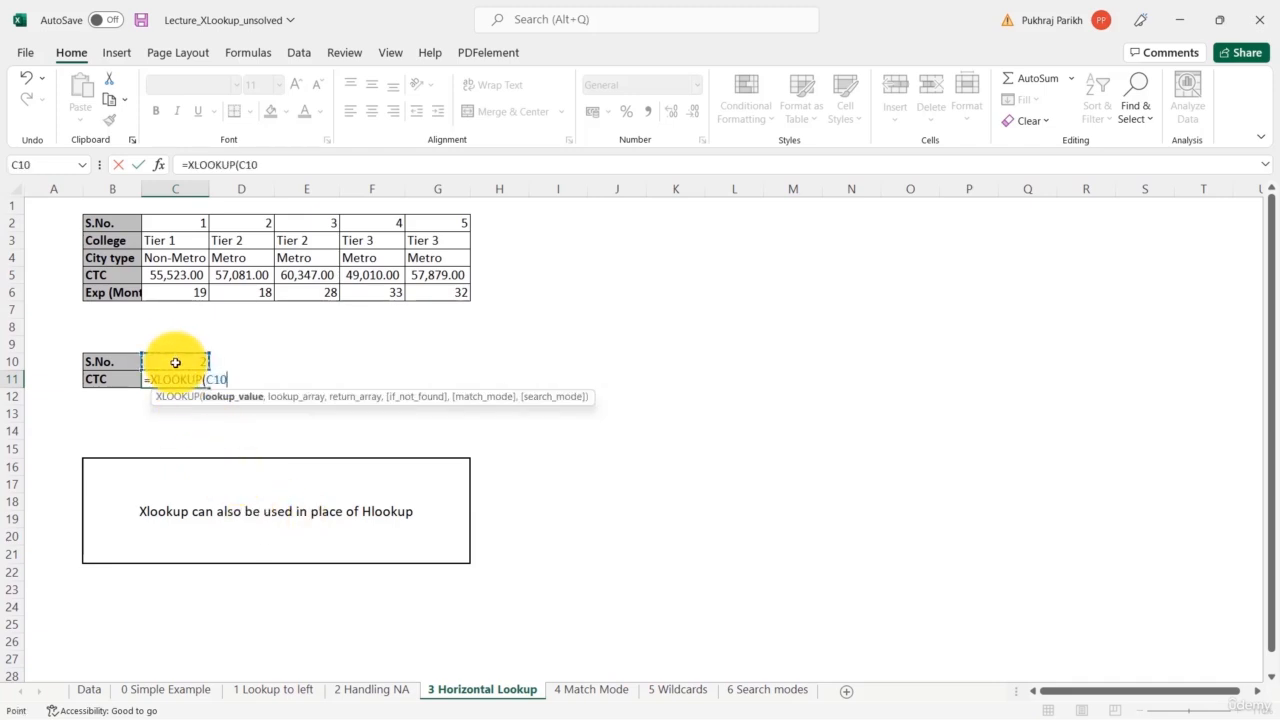
text(,)
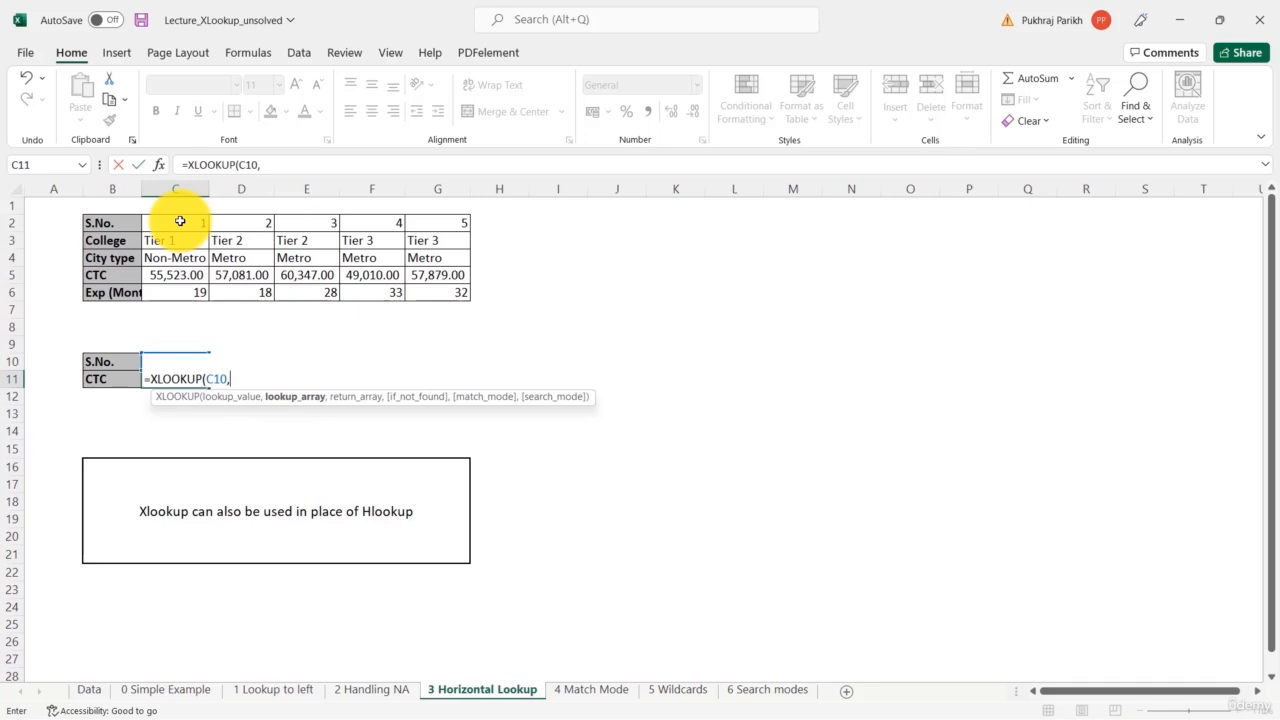
drag(180, 221, 449, 229)
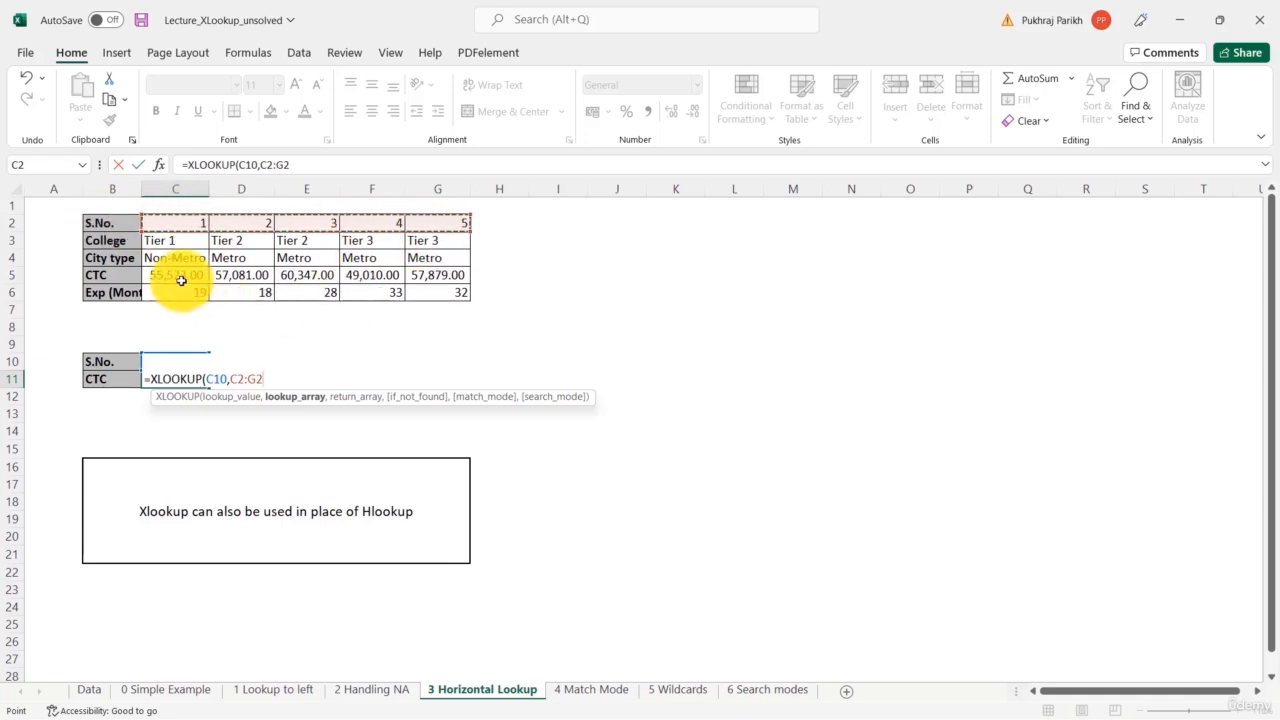
- Complete the horizontal XLOOKUP with the CTC row C5:G5 as return array and select C11 to review it
text(,)
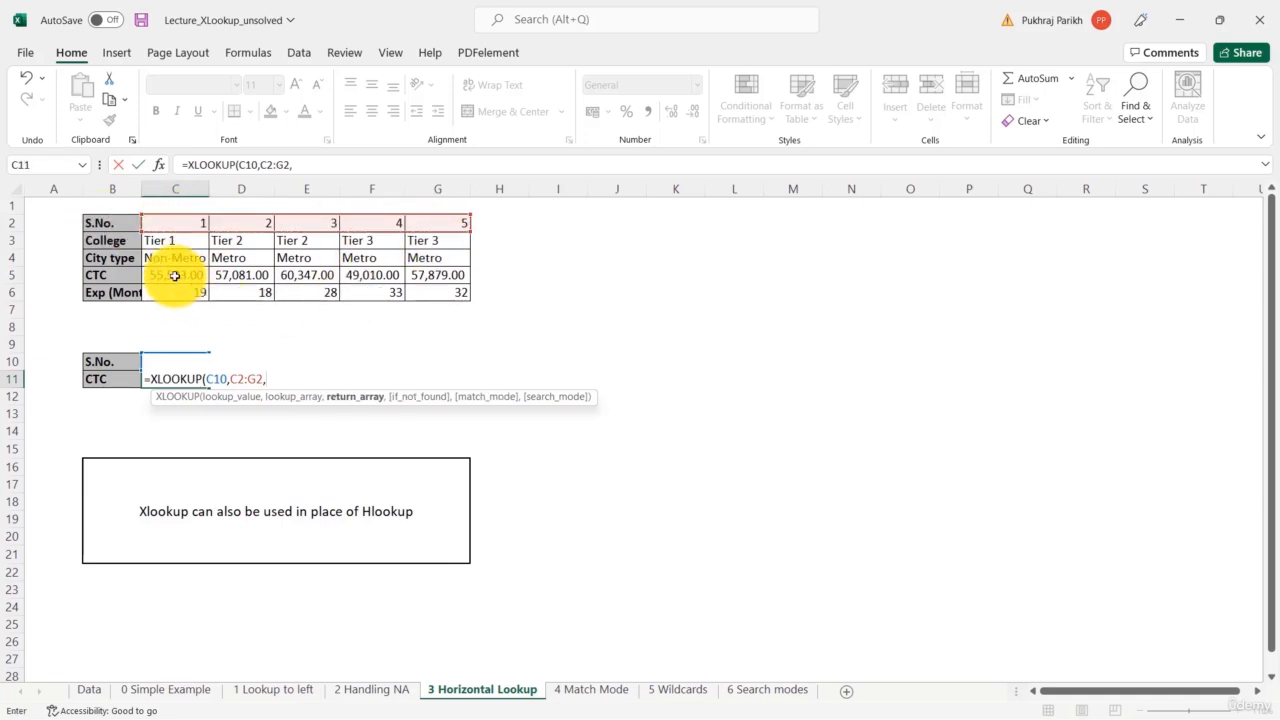
drag(175, 276, 415, 283)
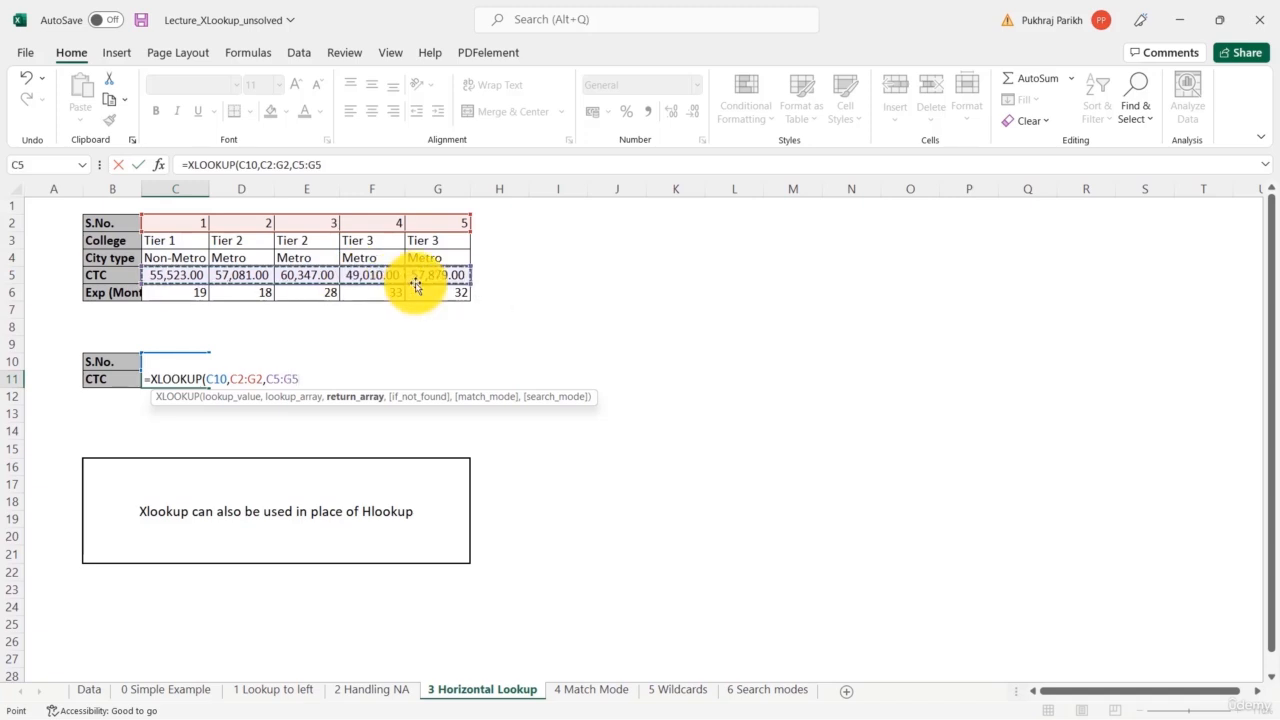
text())
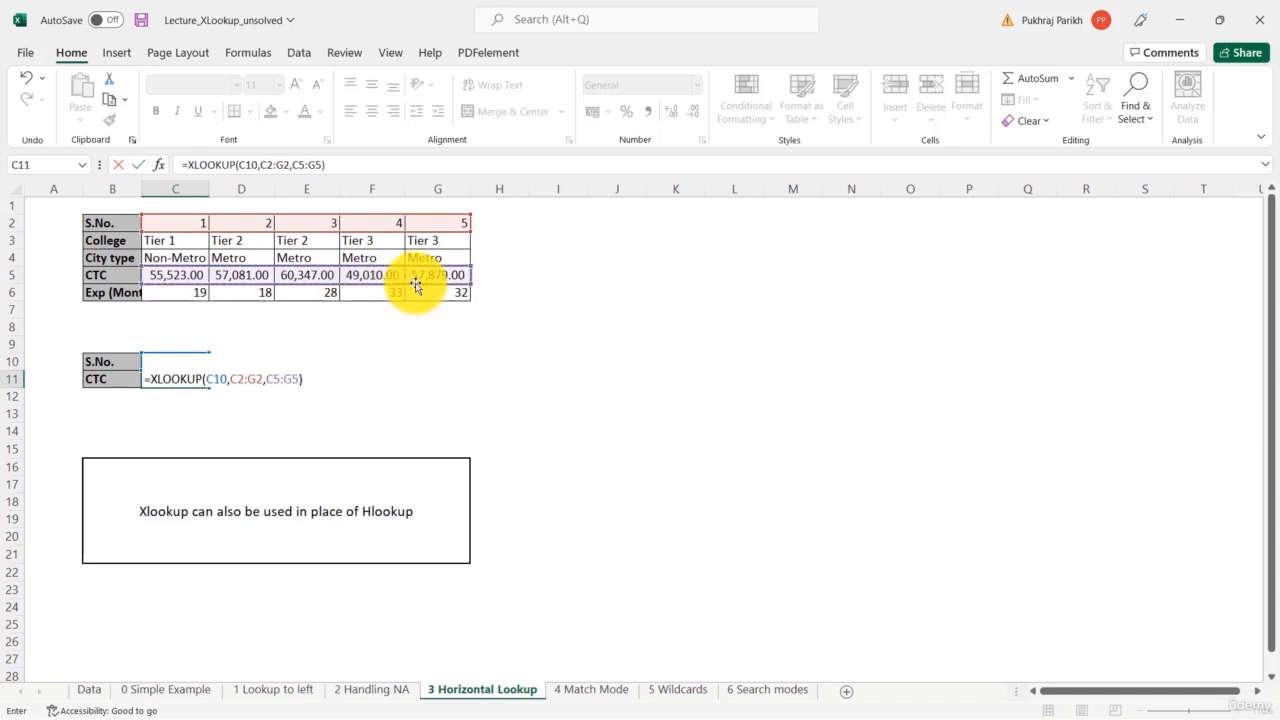
key(Return)
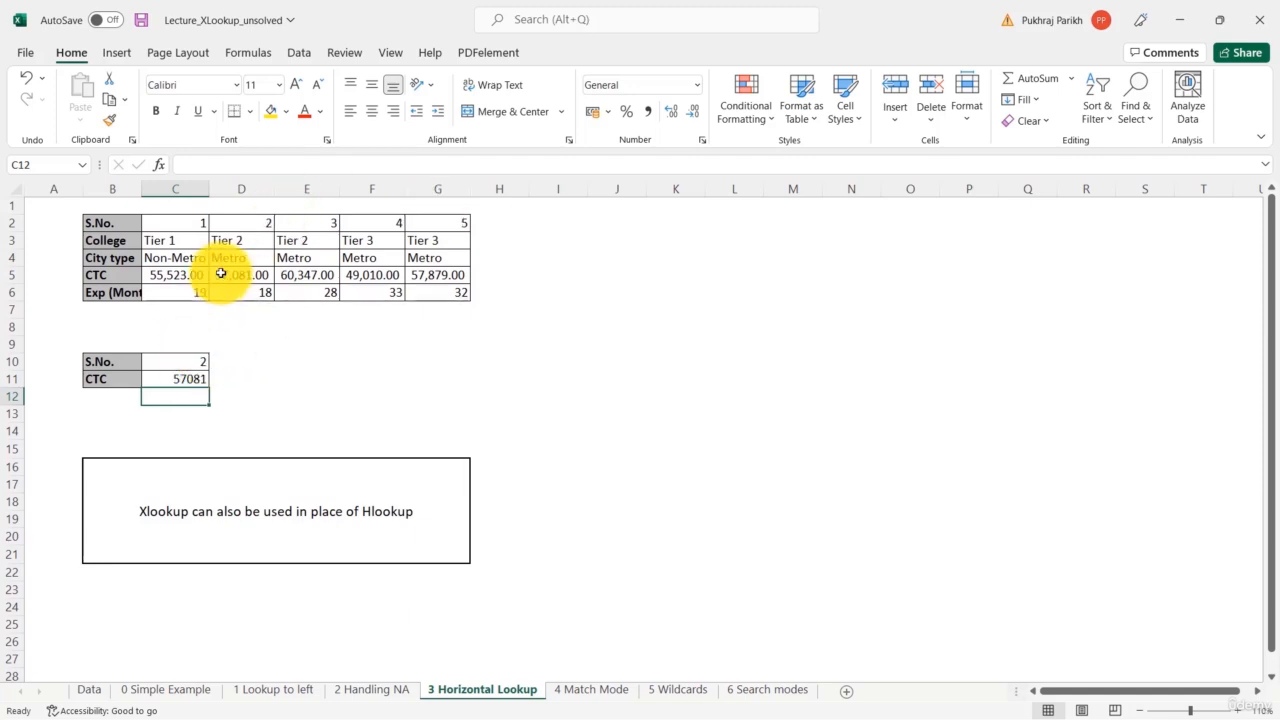
click(172, 380)
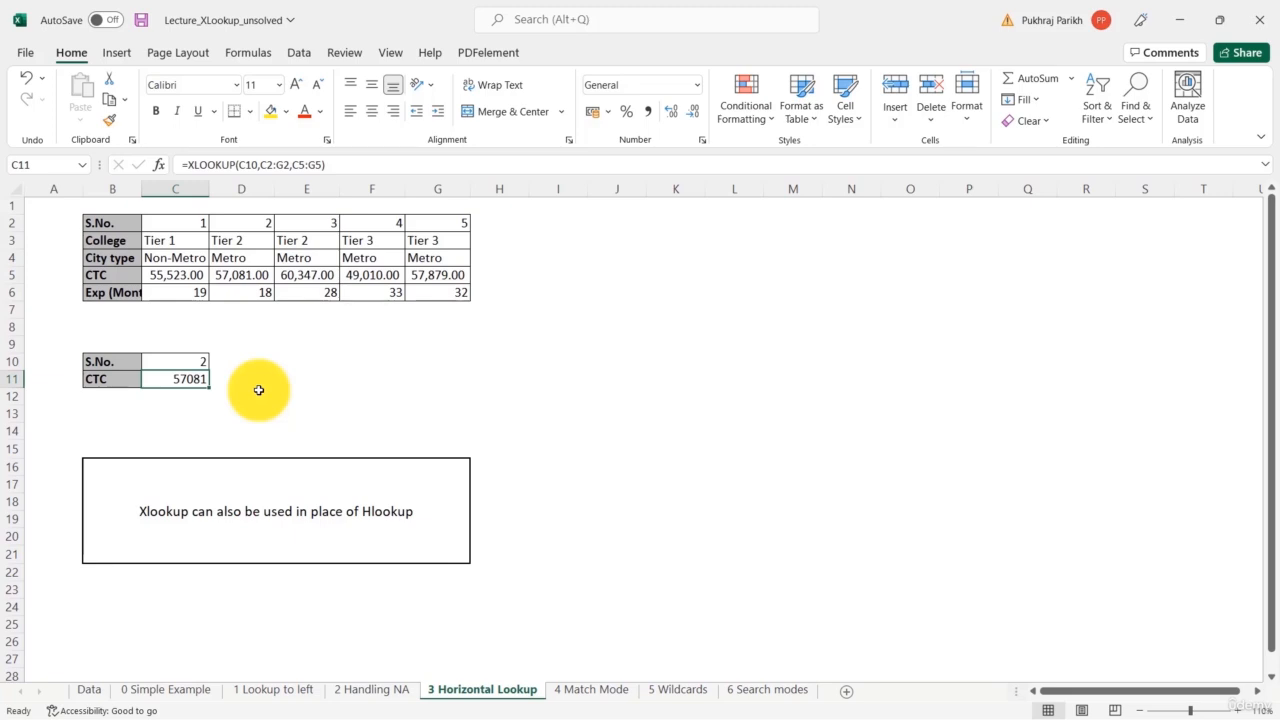
- Open the 4 Match Mode sheet and examine the experience brackets and percentages in the first New year Bonus table
click(588, 690)
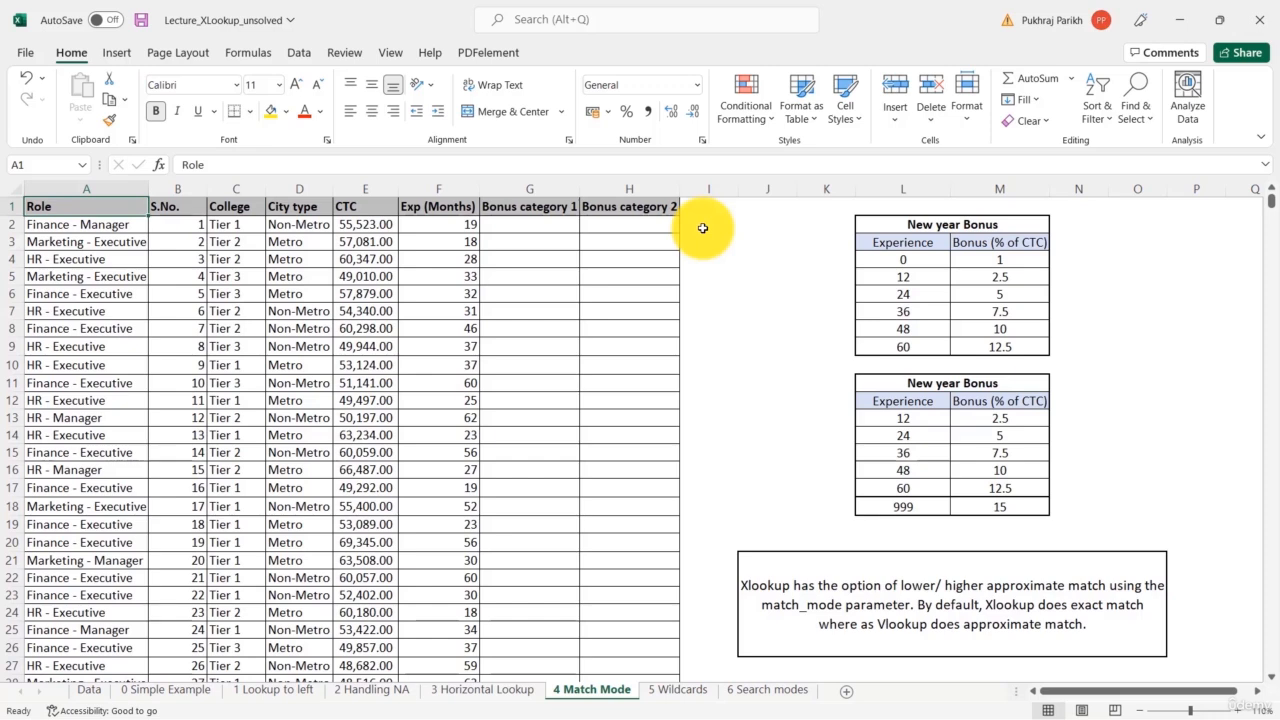
click(940, 222)
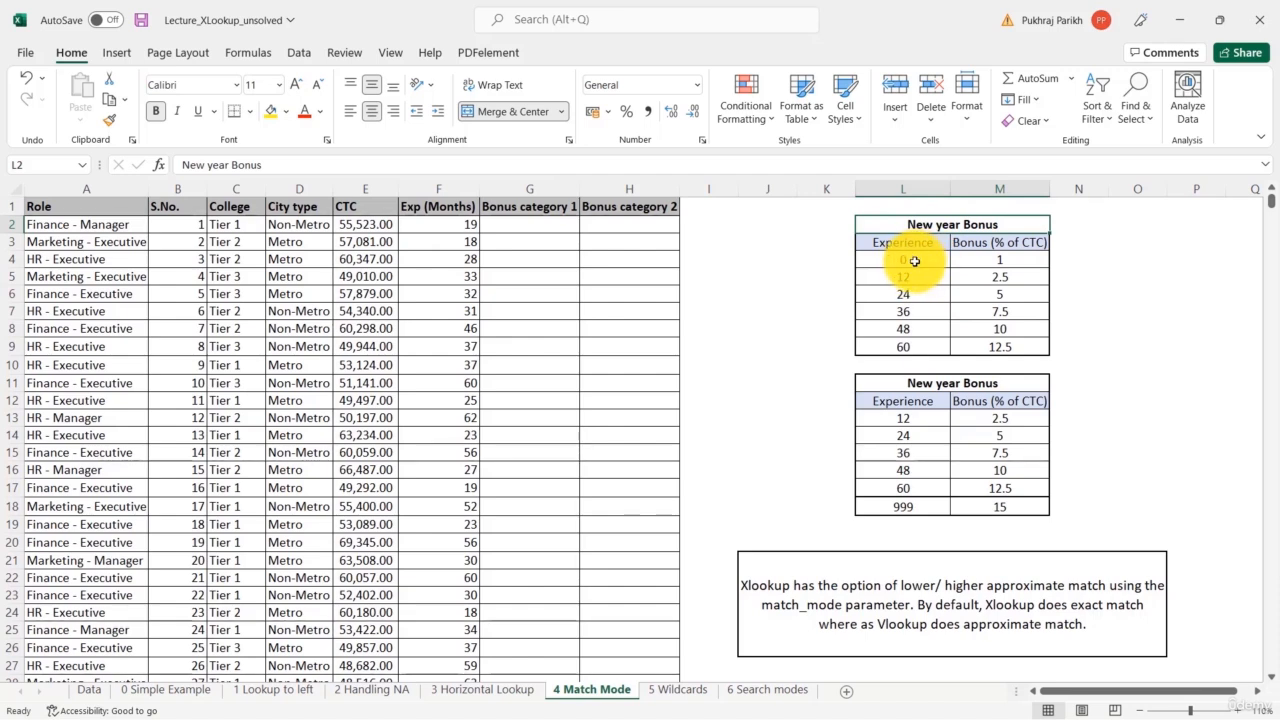
click(1015, 261)
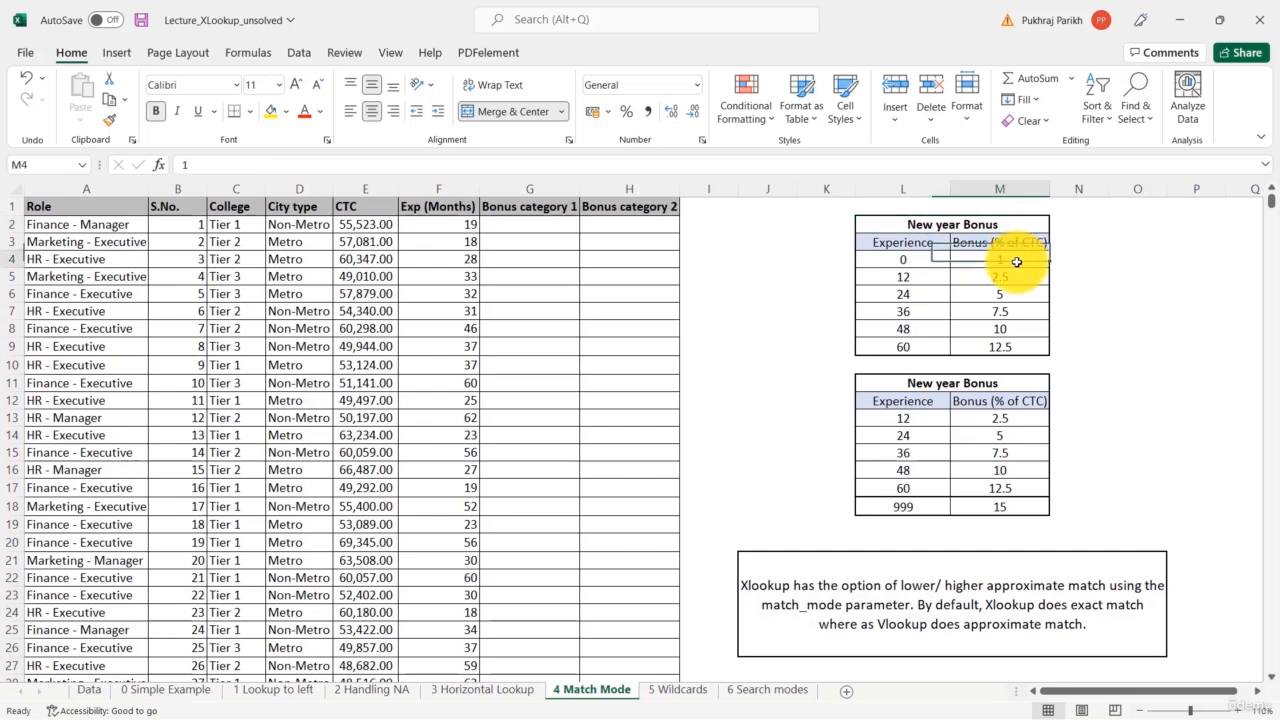
click(906, 243)
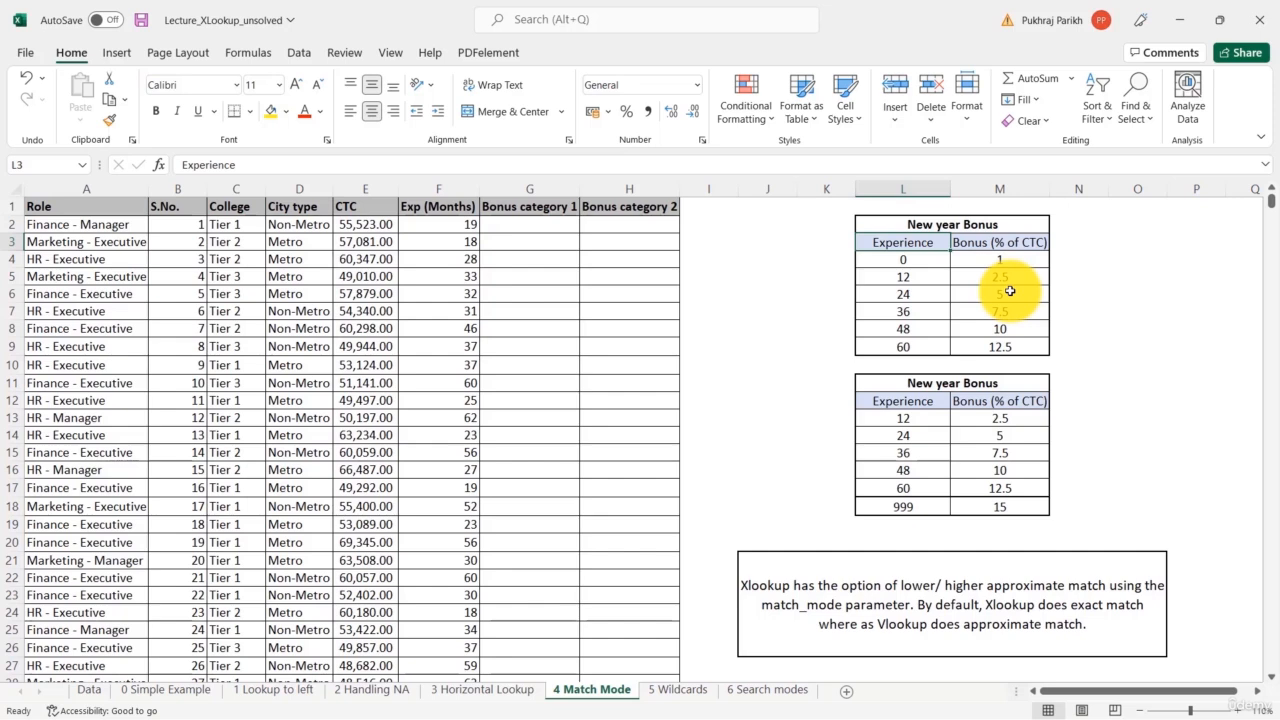
drag(1005, 357, 900, 224)
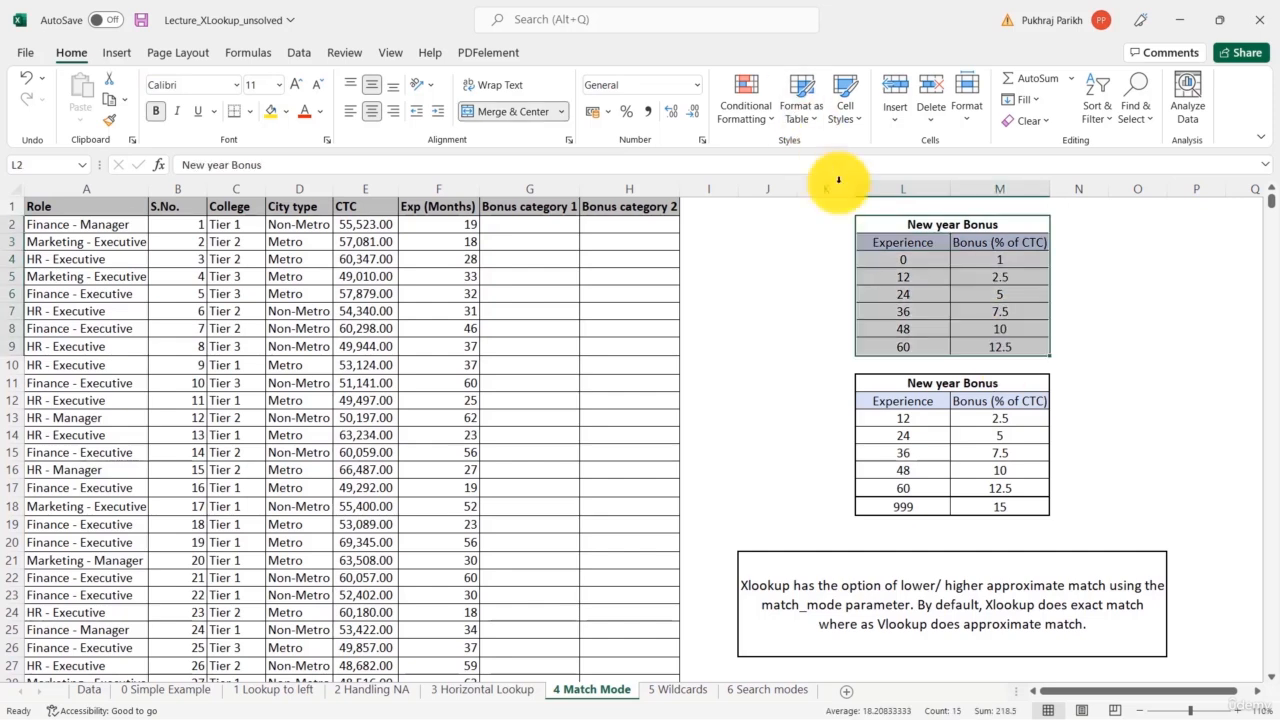
click(925, 220)
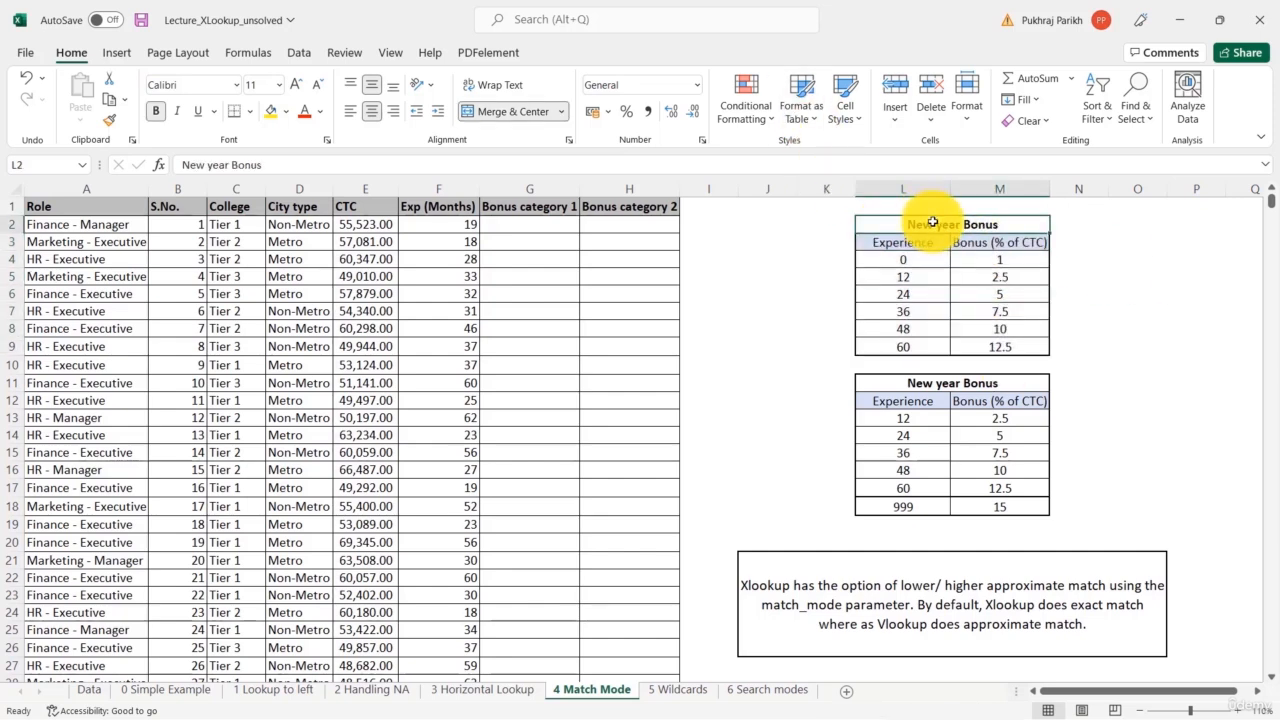
click(928, 268)
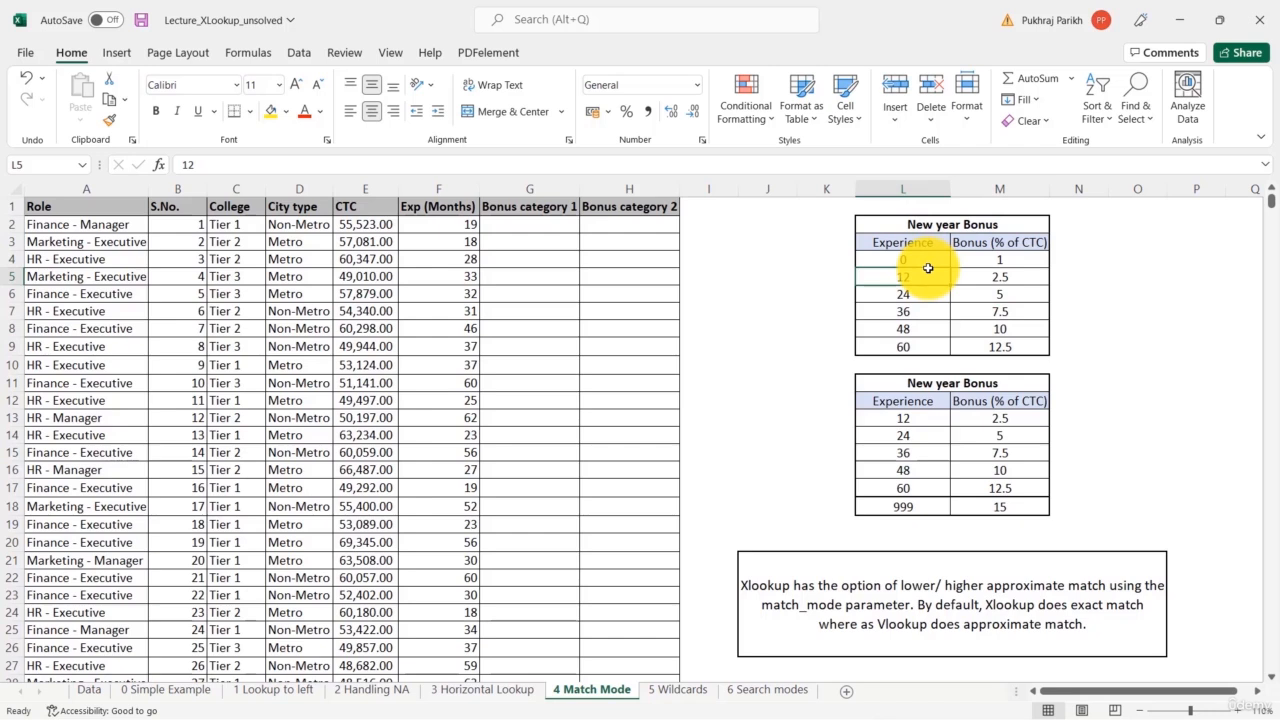
- Compare the first employee's experience in F2 with the brackets in L4:L9 to identify the applicable bonus percentage
click(449, 226)
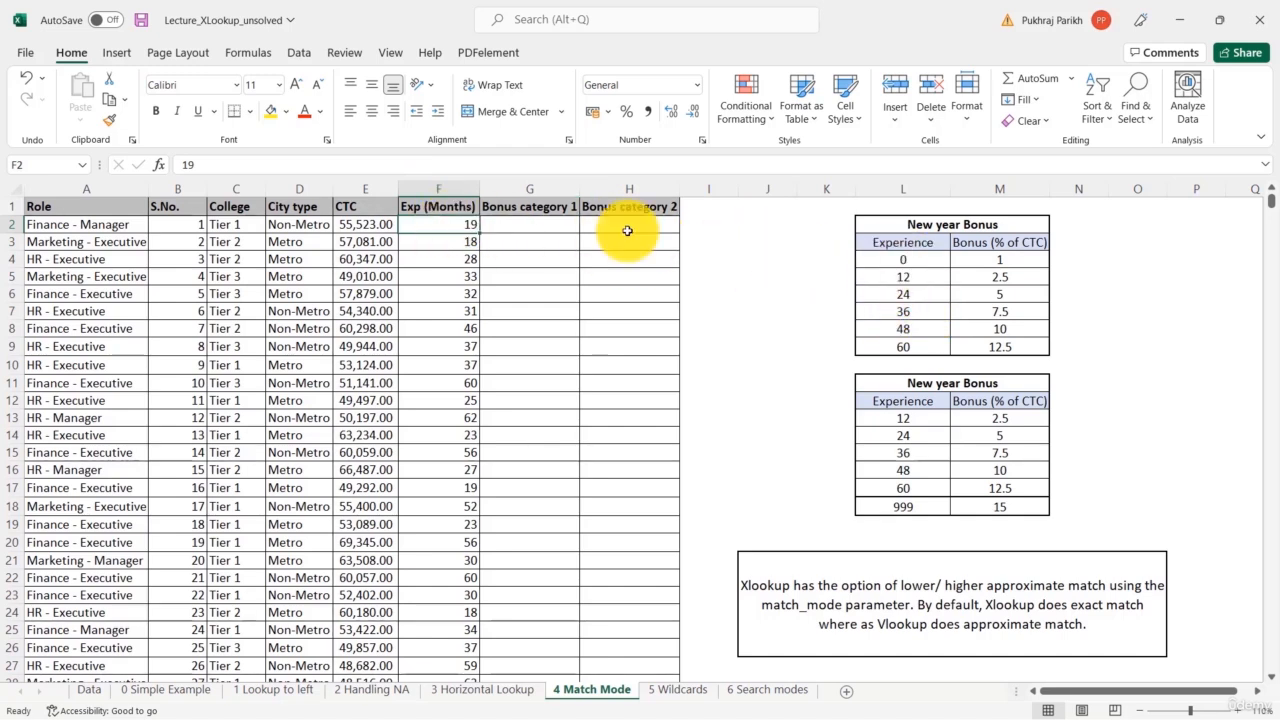
click(921, 278)
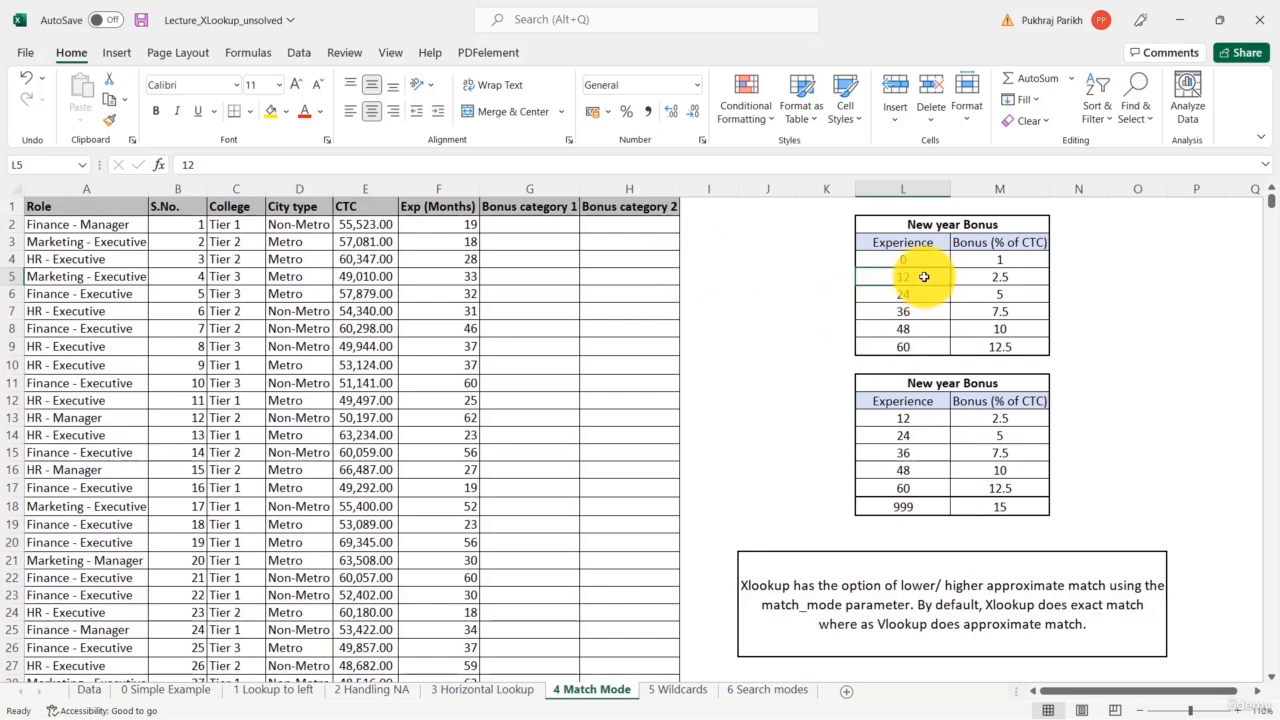
click(554, 231)
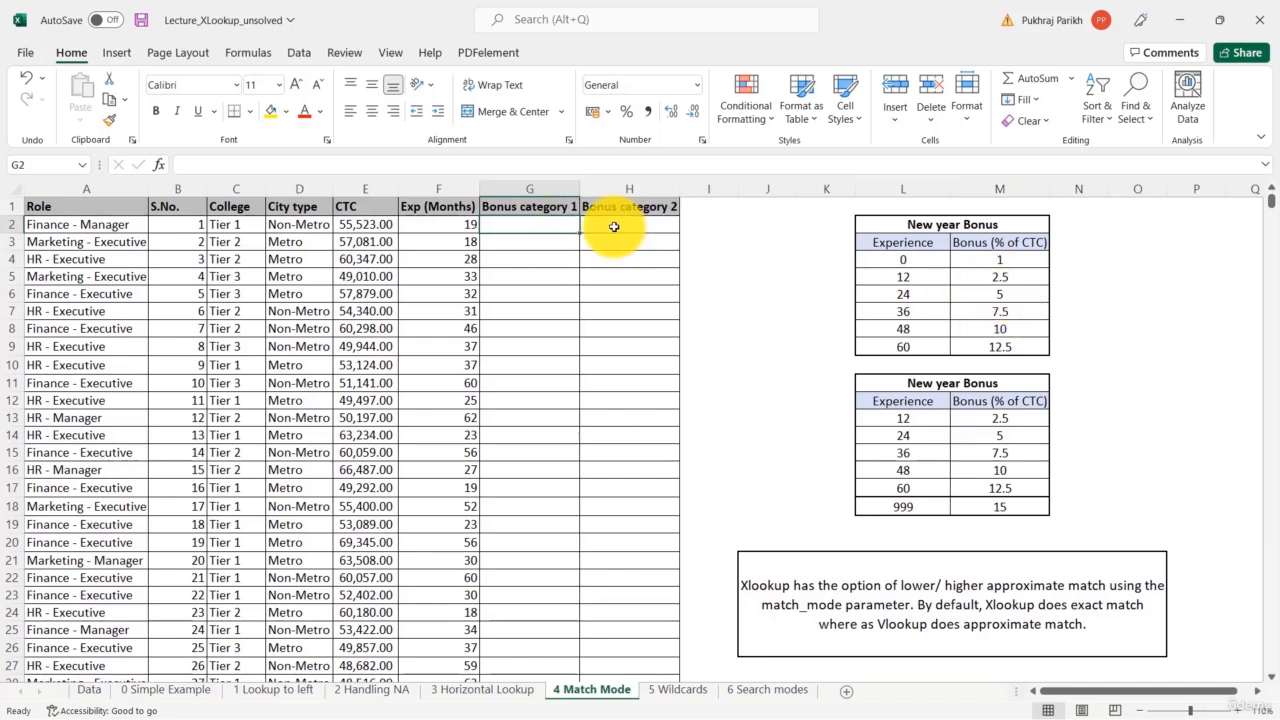
click(456, 229)
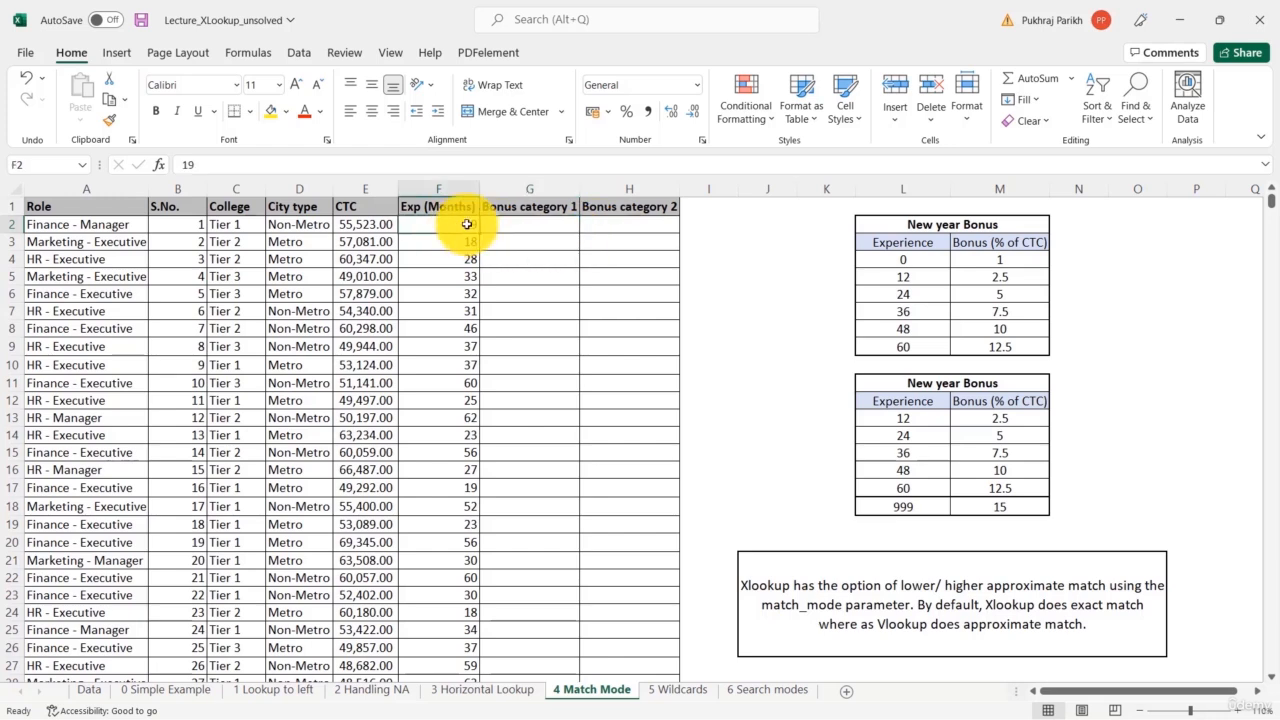
click(906, 278)
click(452, 223)
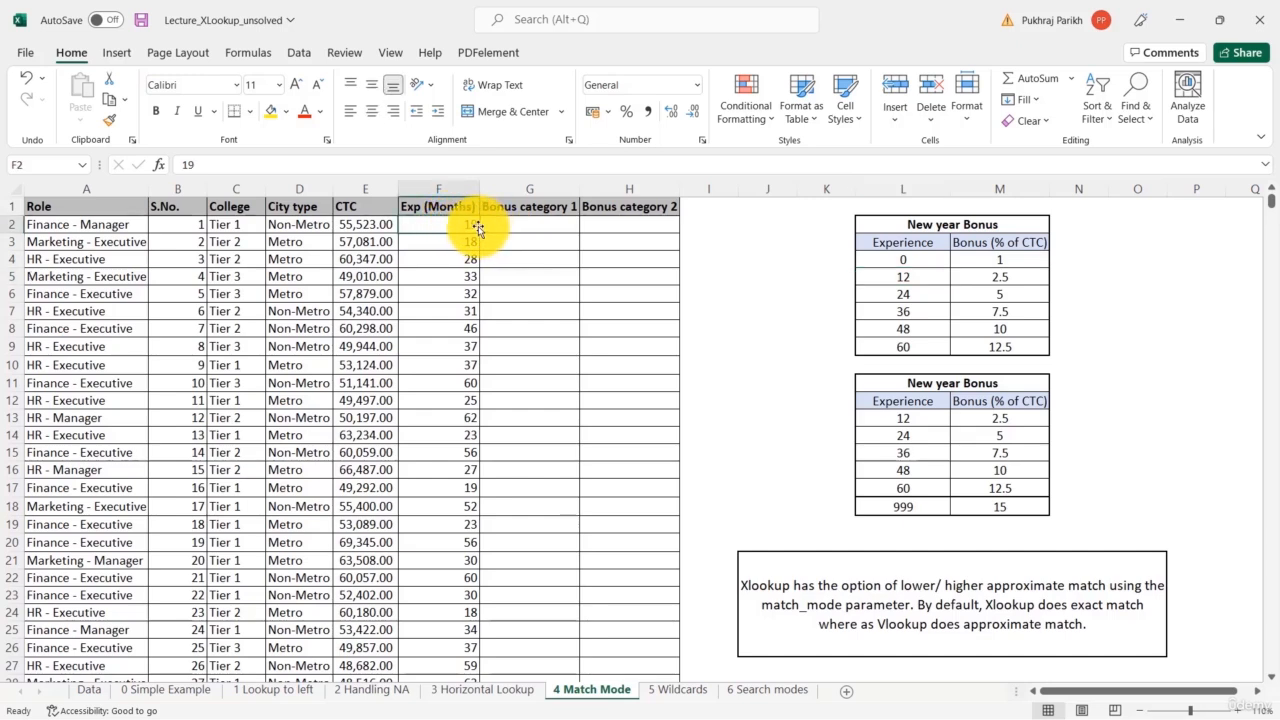
click(905, 278)
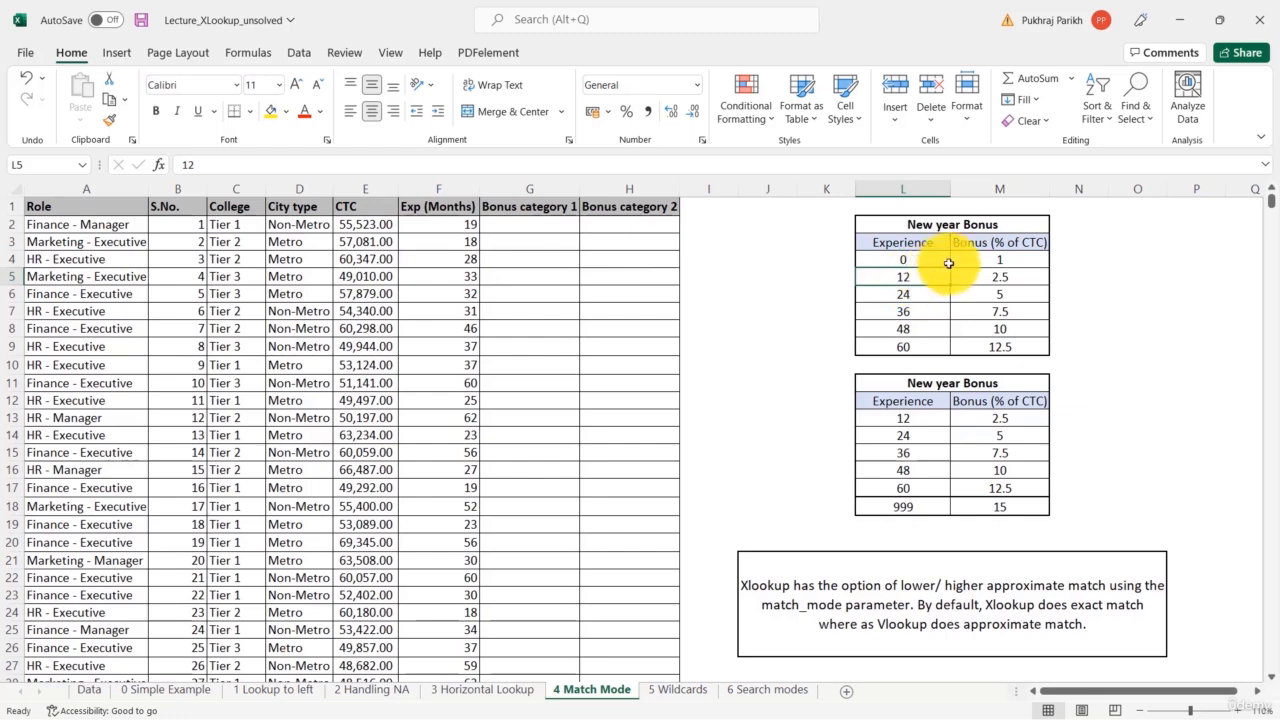
click(1020, 278)
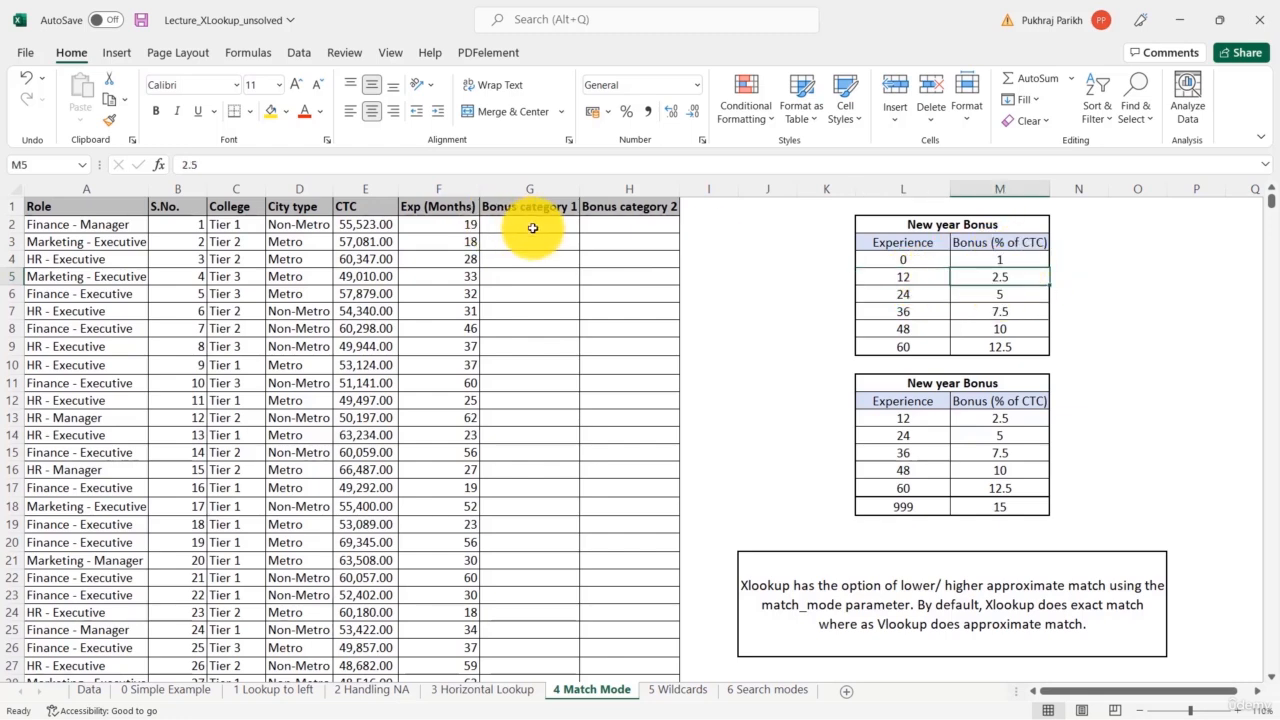
- Start an XLOOKUP in G2 under Bonus category 1 with lookup value F2 and lookup array L4:L9
click(533, 228)
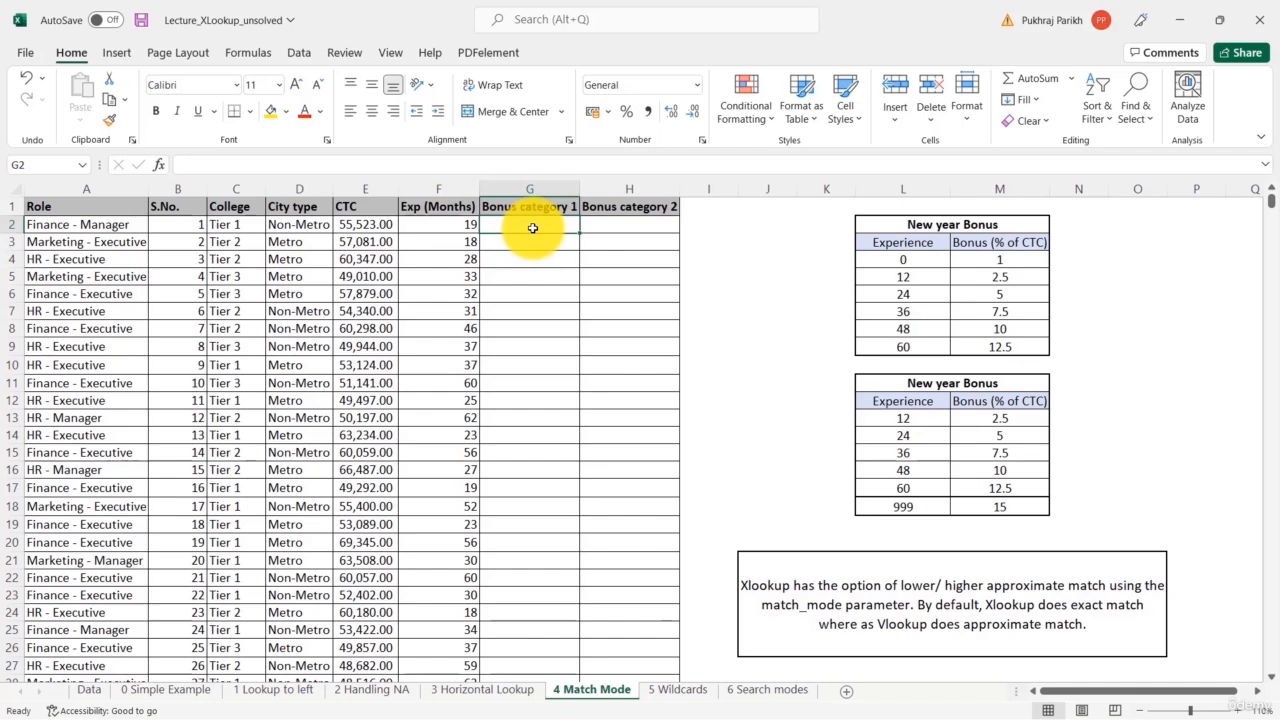
text(=xlo)
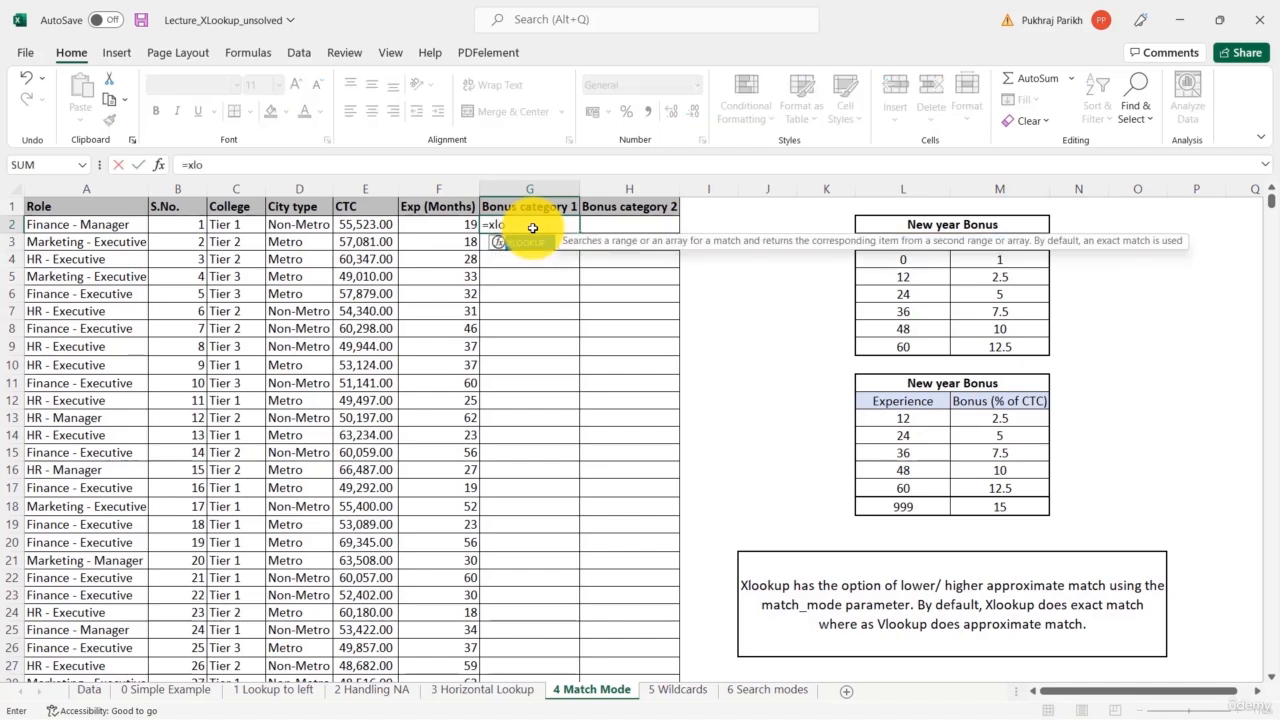
key(Tab)
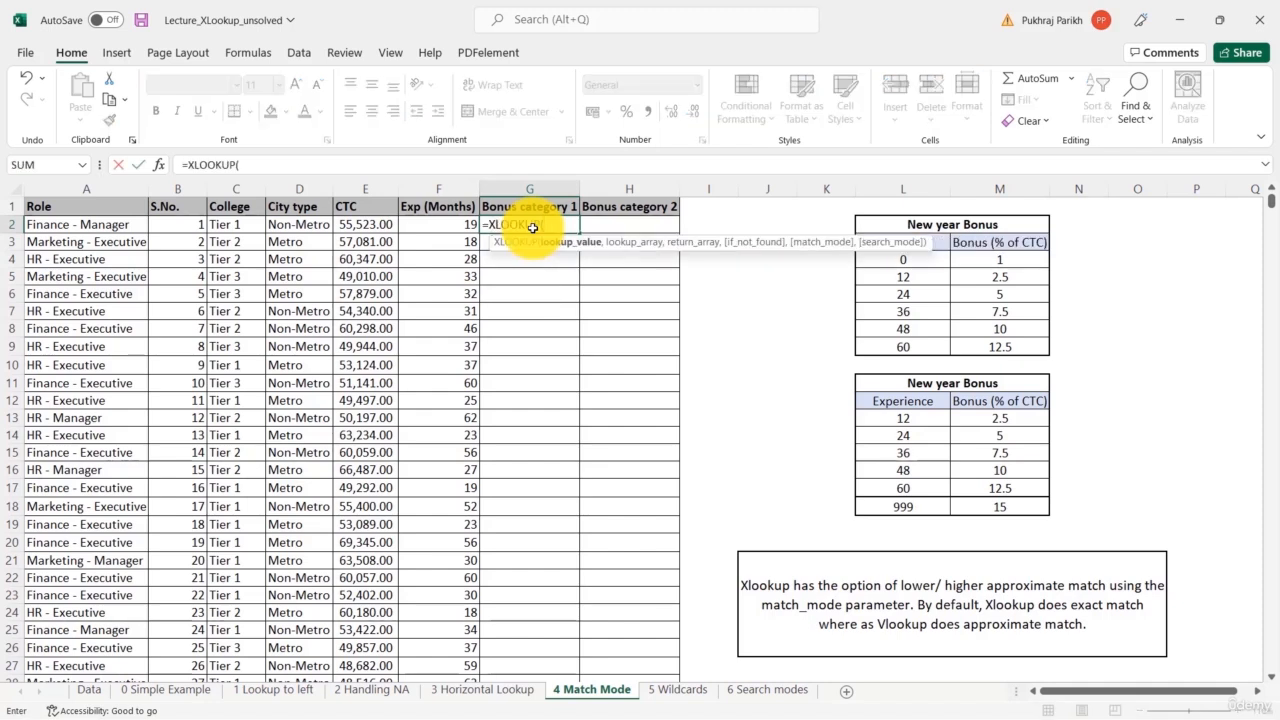
click(461, 228)
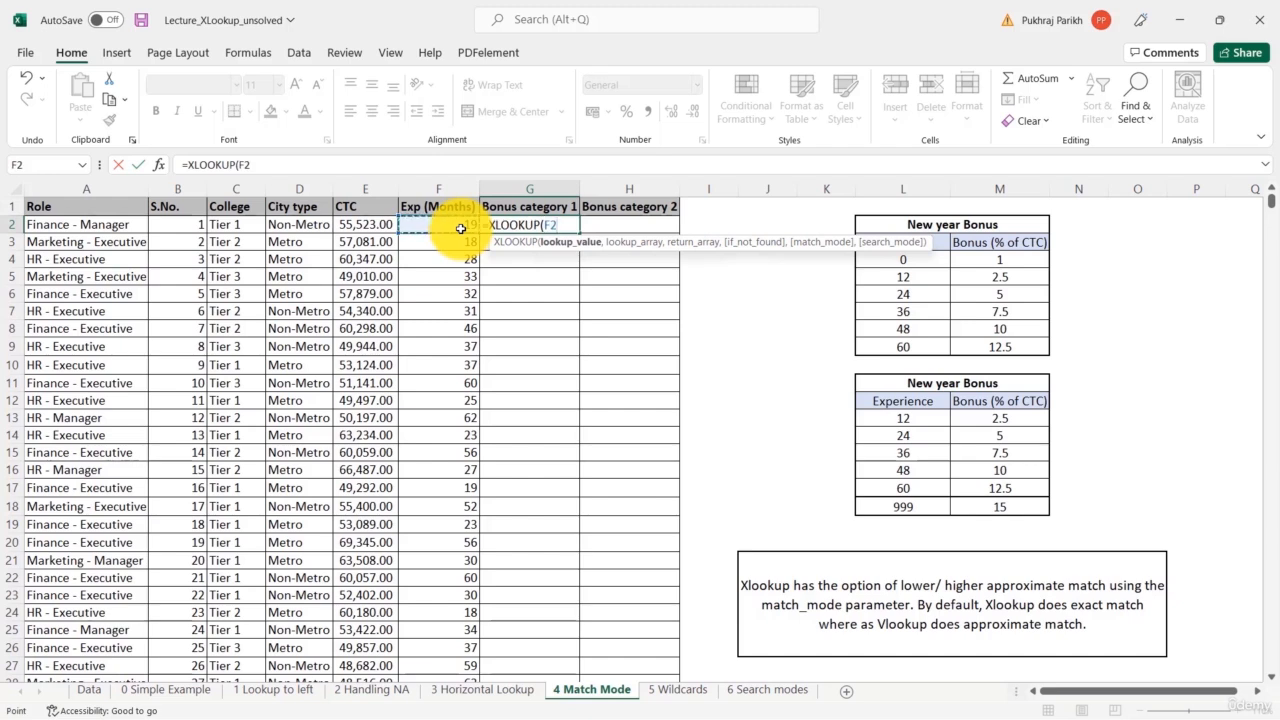
text(,)
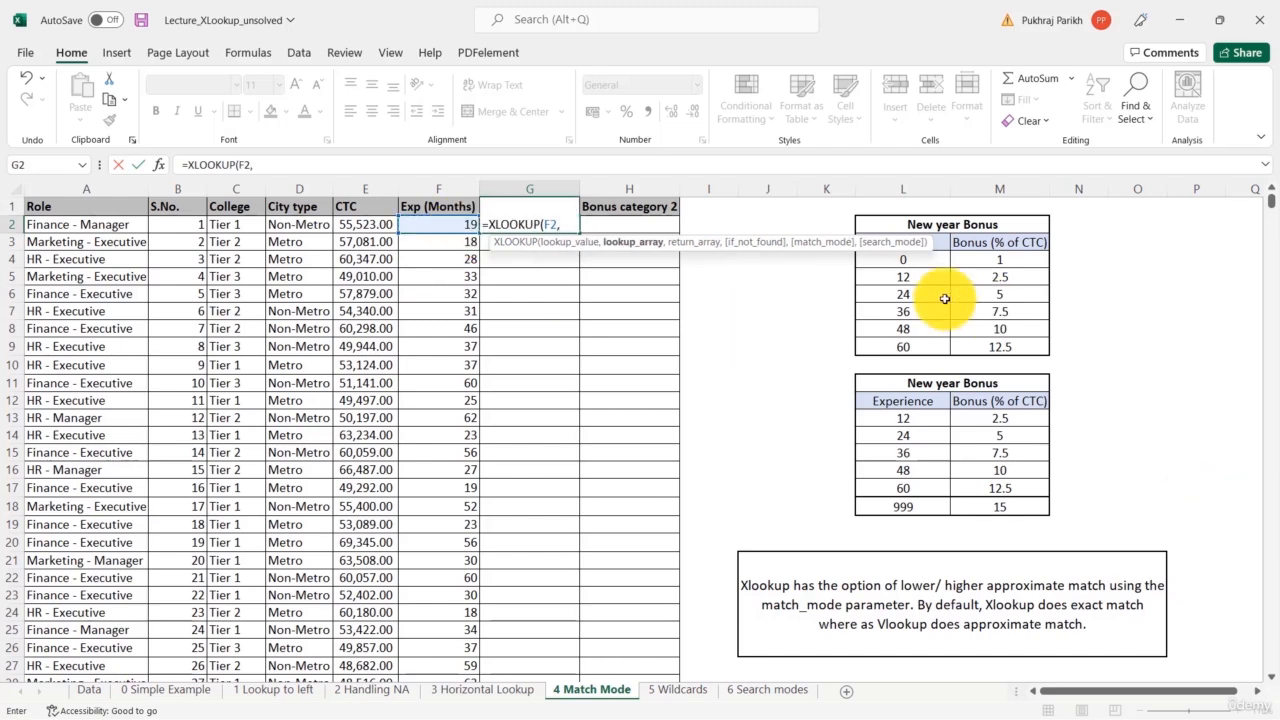
drag(922, 261, 914, 340)
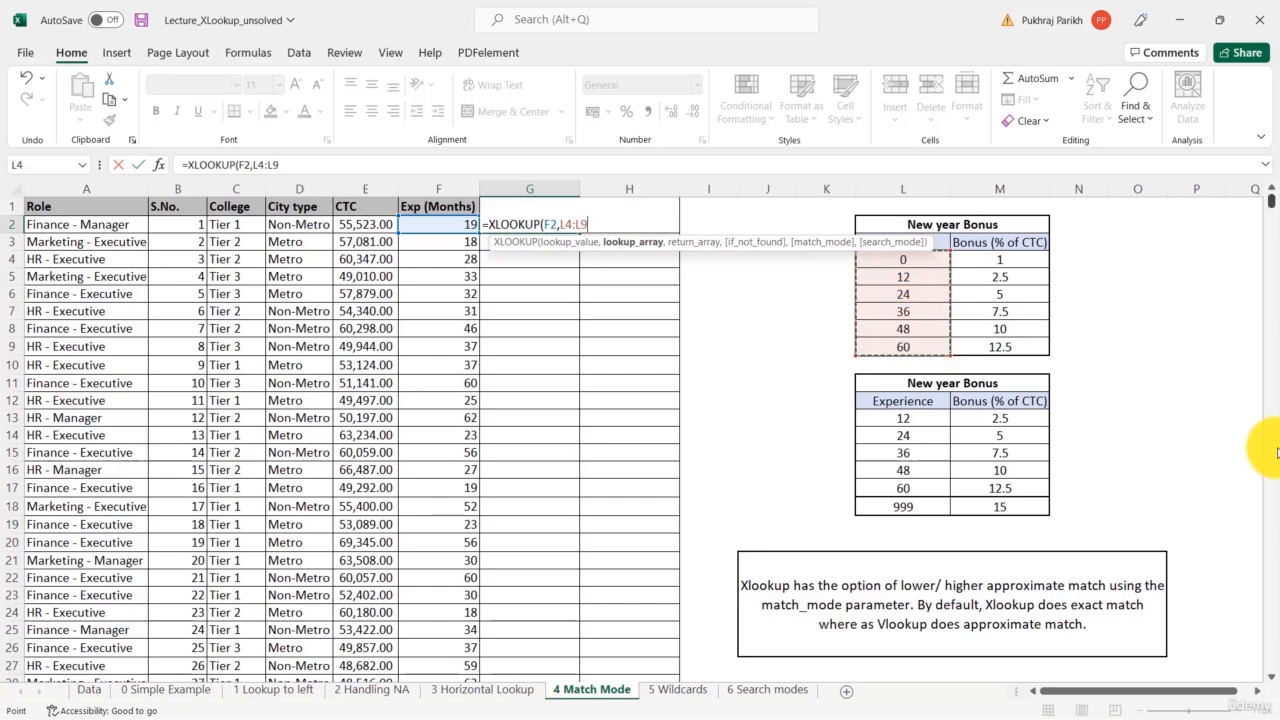
text(,)
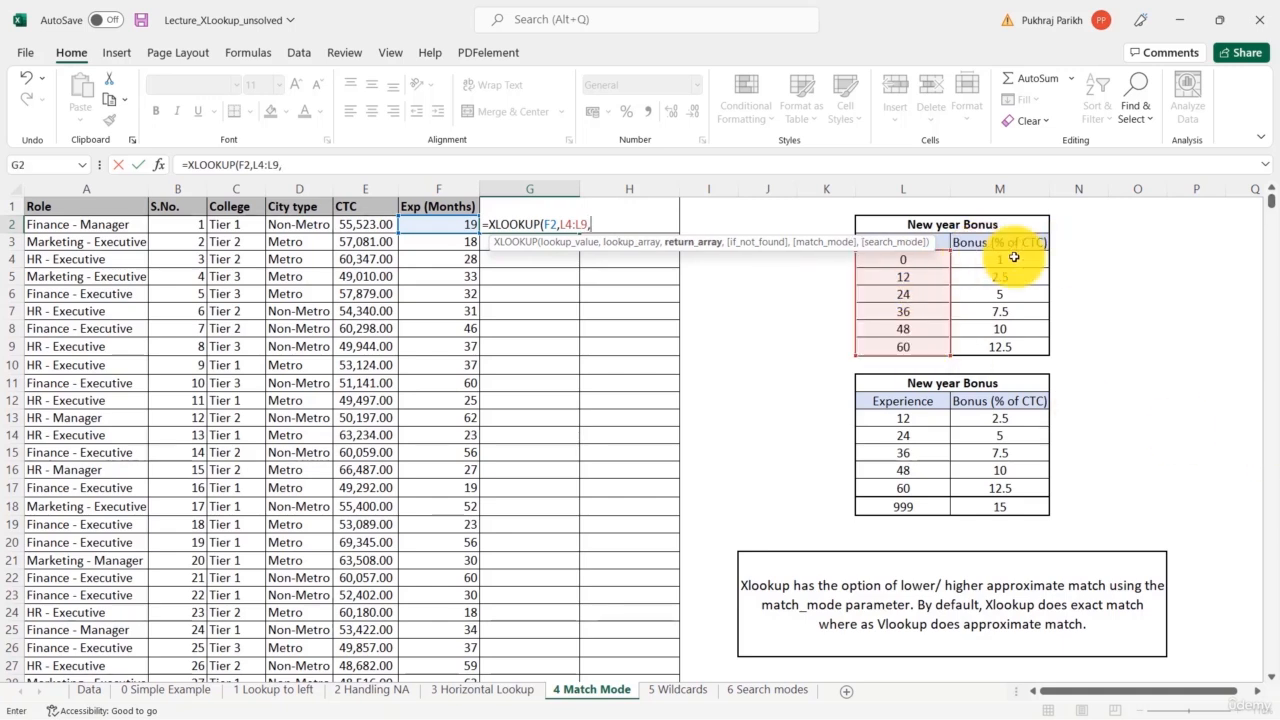
- Complete the G2 XLOOKUP with return array M4:M9, if_not_found left empty and match mode -1 (exact match or next smaller item)
drag(1014, 258, 1030, 345)
text(,)
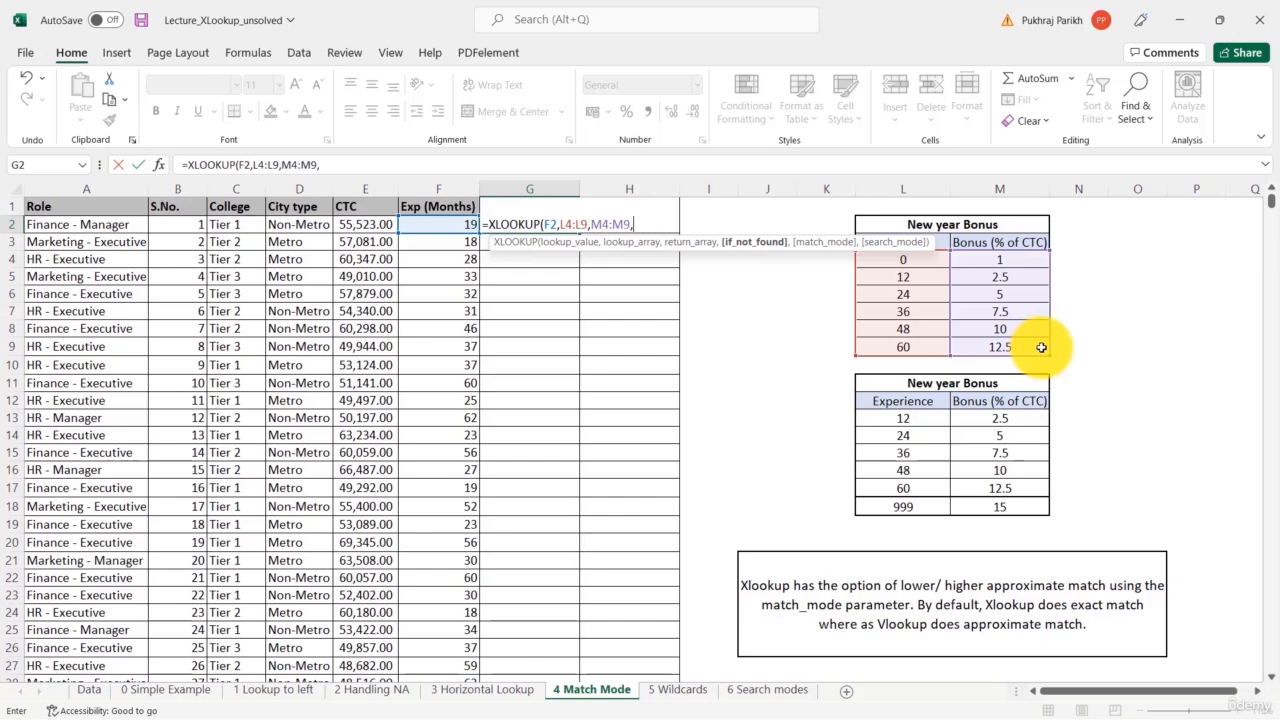
text(,)
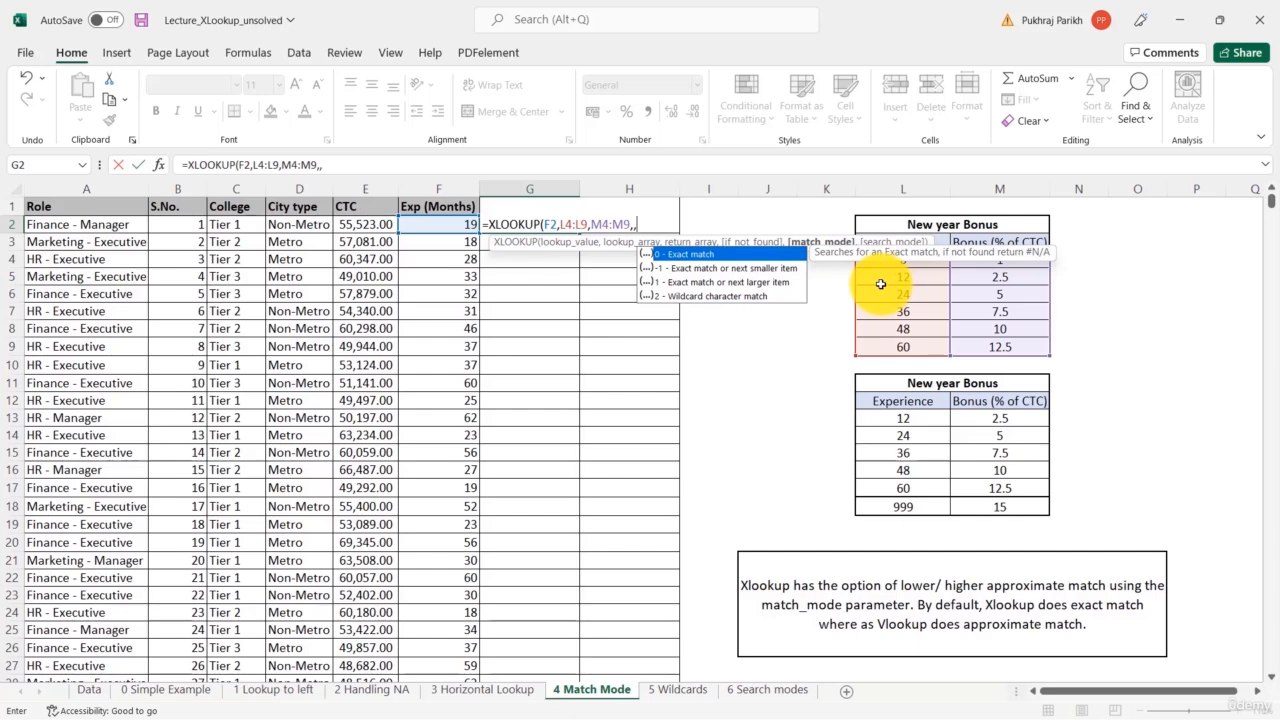
double_click(685, 269)
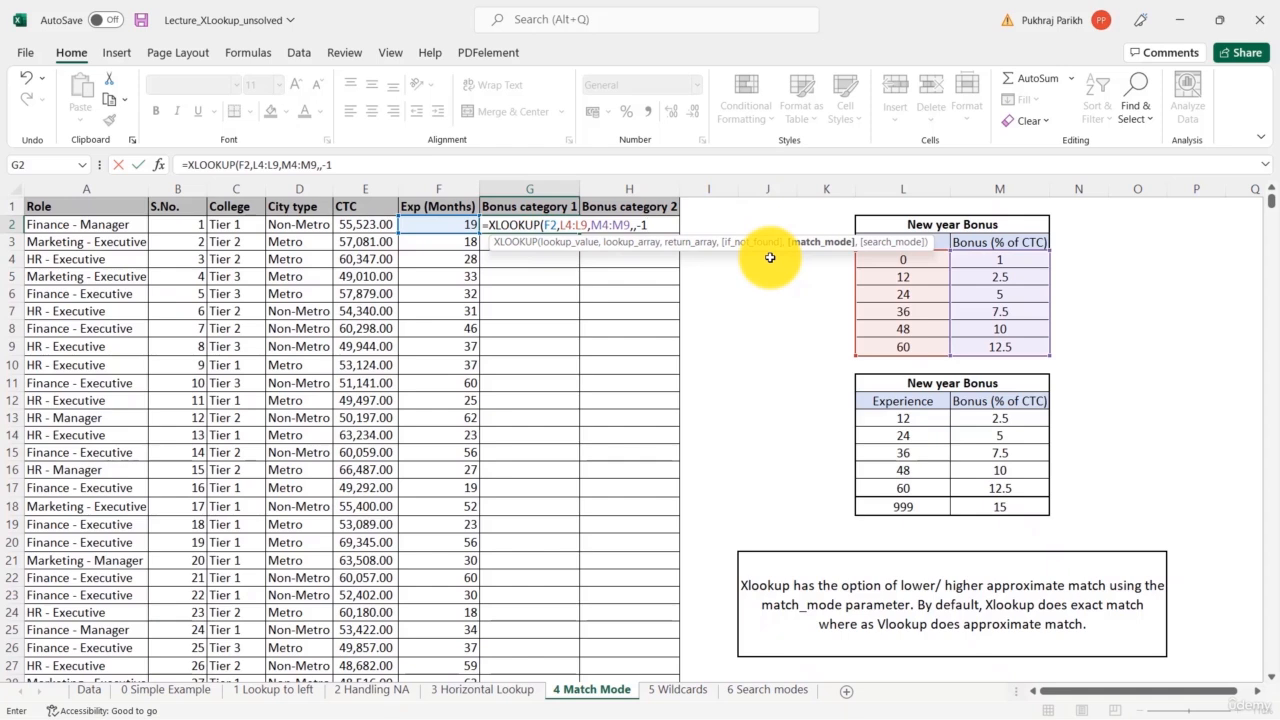
text())
key(Return)
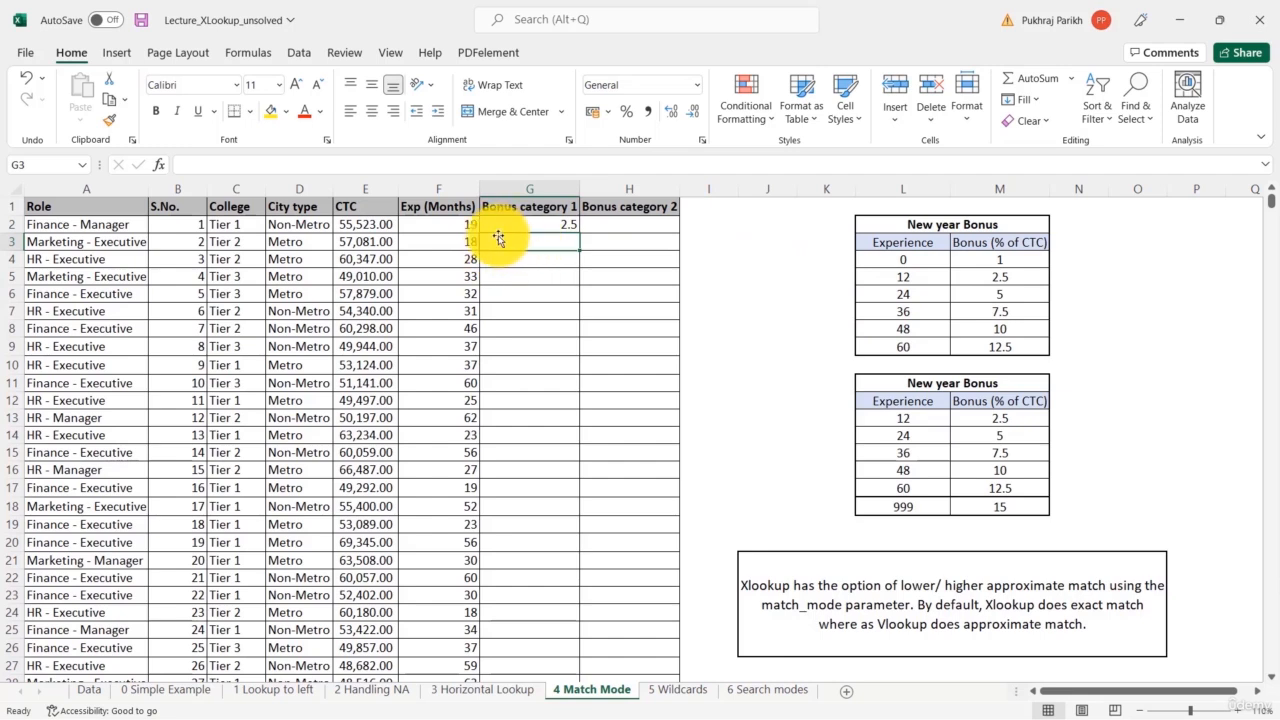
click(988, 276)
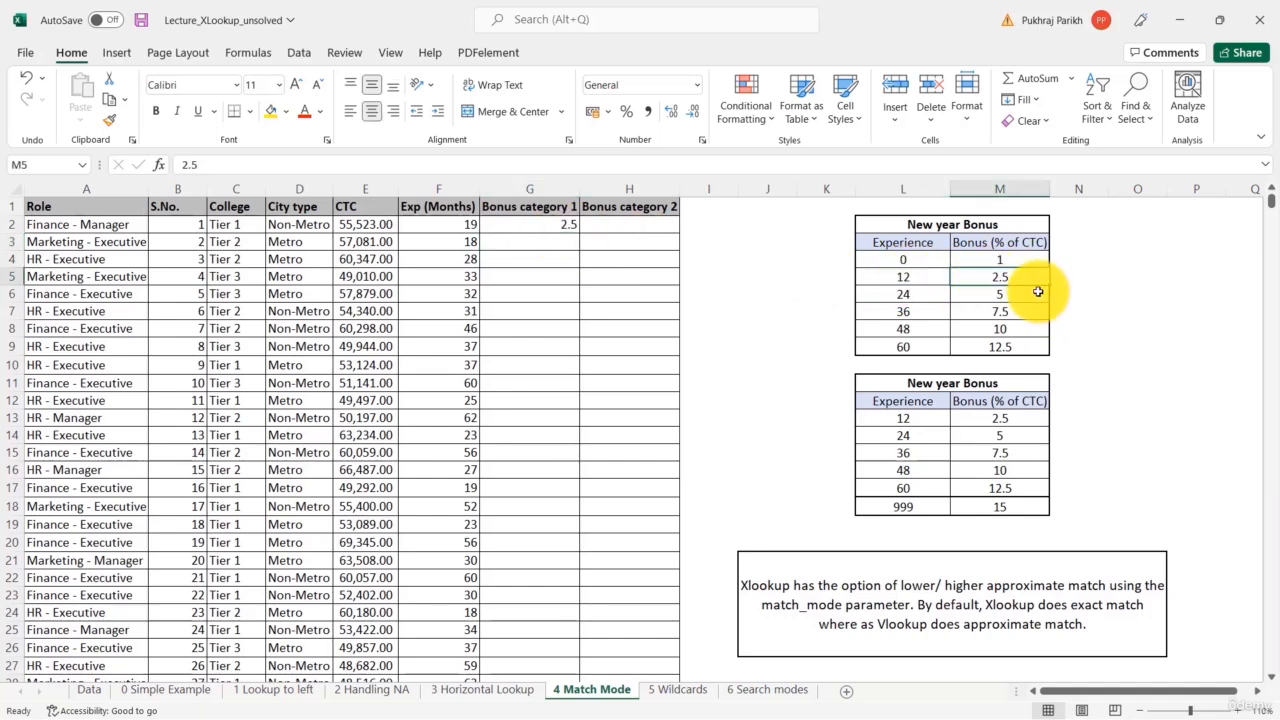
- Make the lookup and return arrays in the G2 formula absolute as $L$4:$L$9 and $M$4:$M$9
click(551, 222)
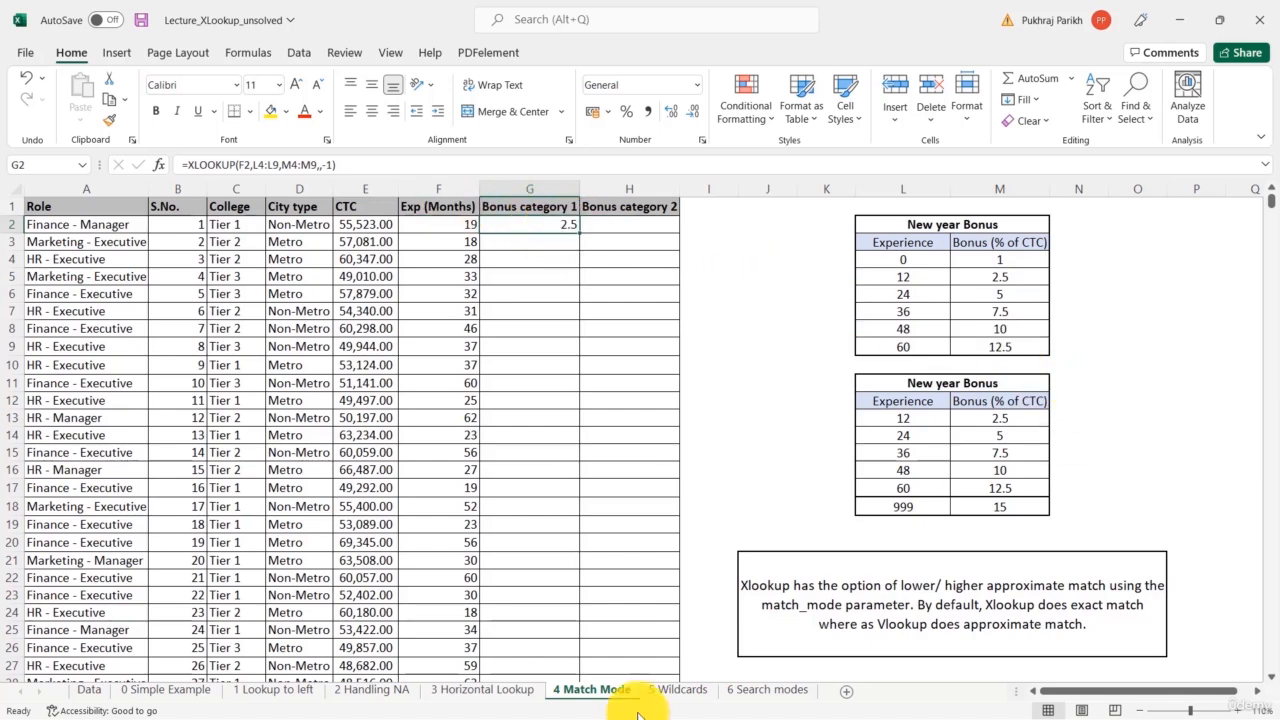
click(253, 168)
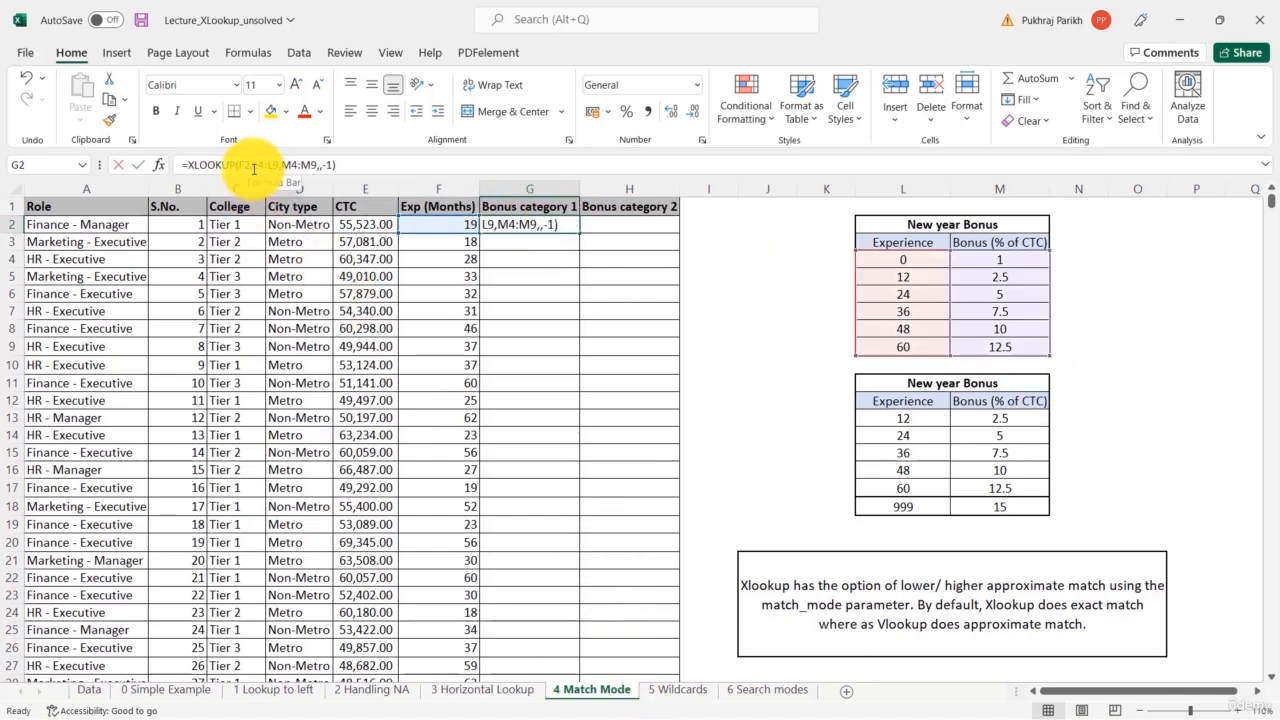
drag(258, 168, 278, 170)
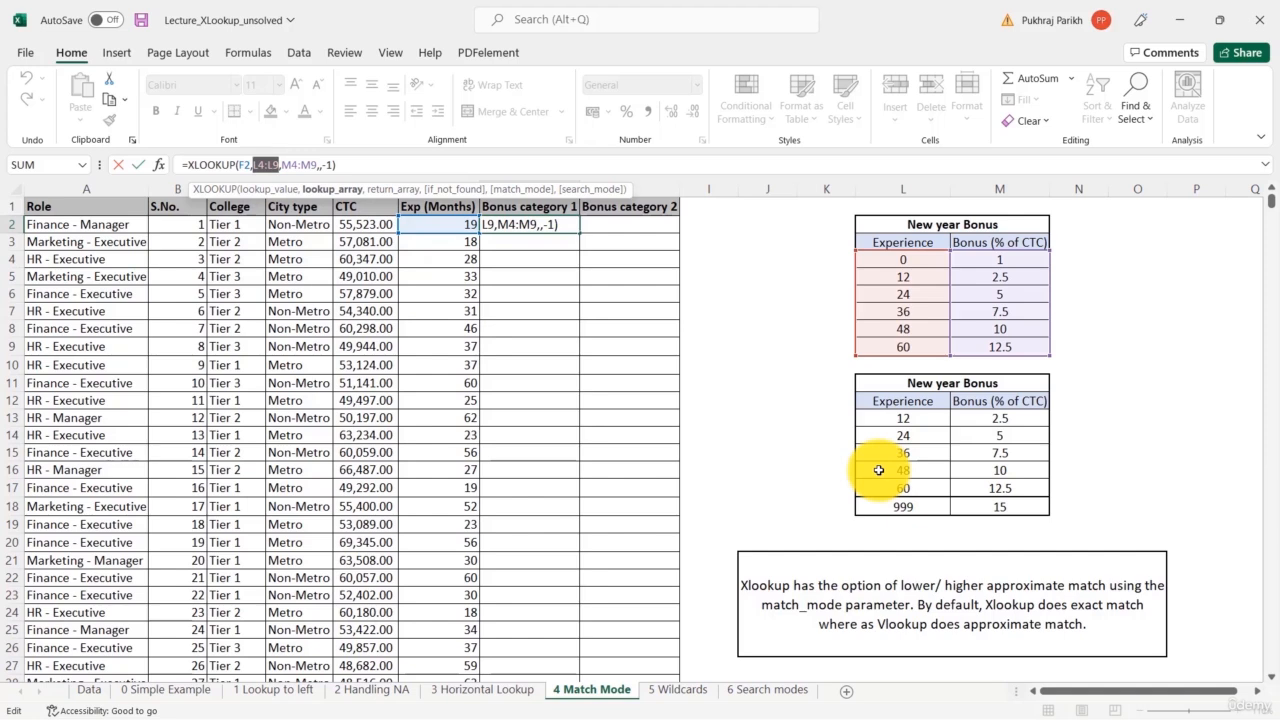
key(F4)
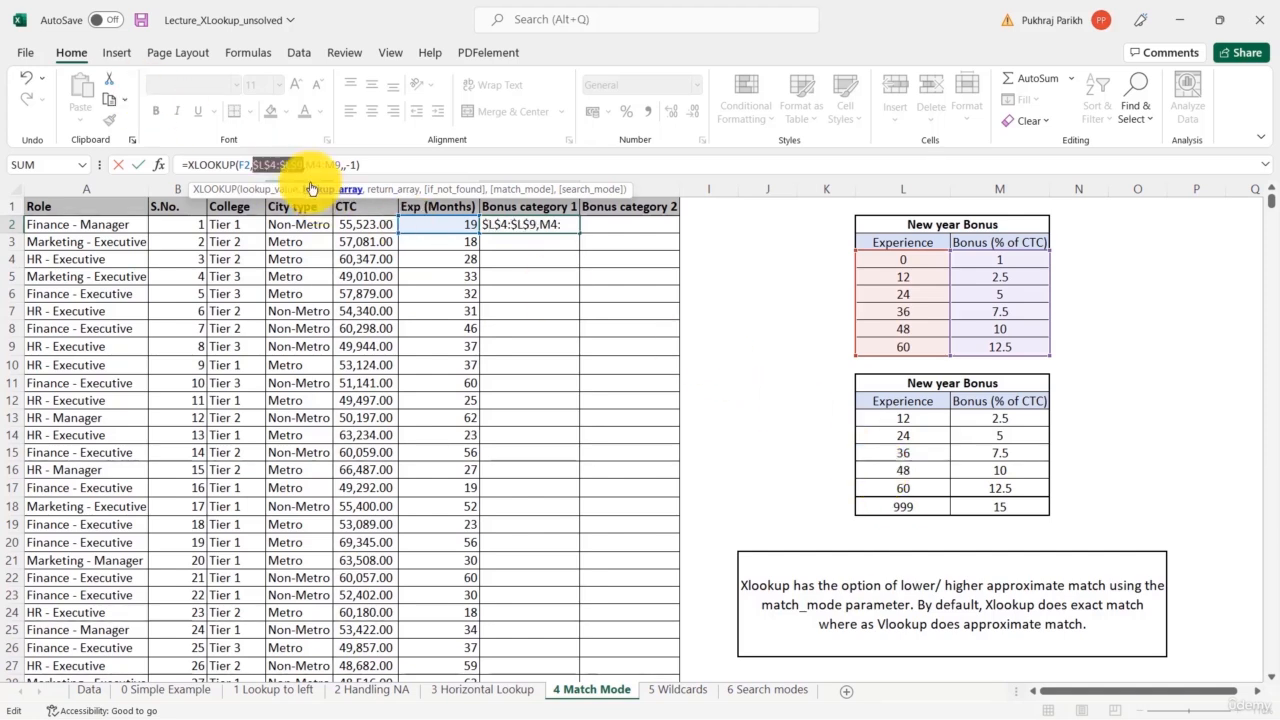
drag(307, 164, 342, 166)
key(F4)
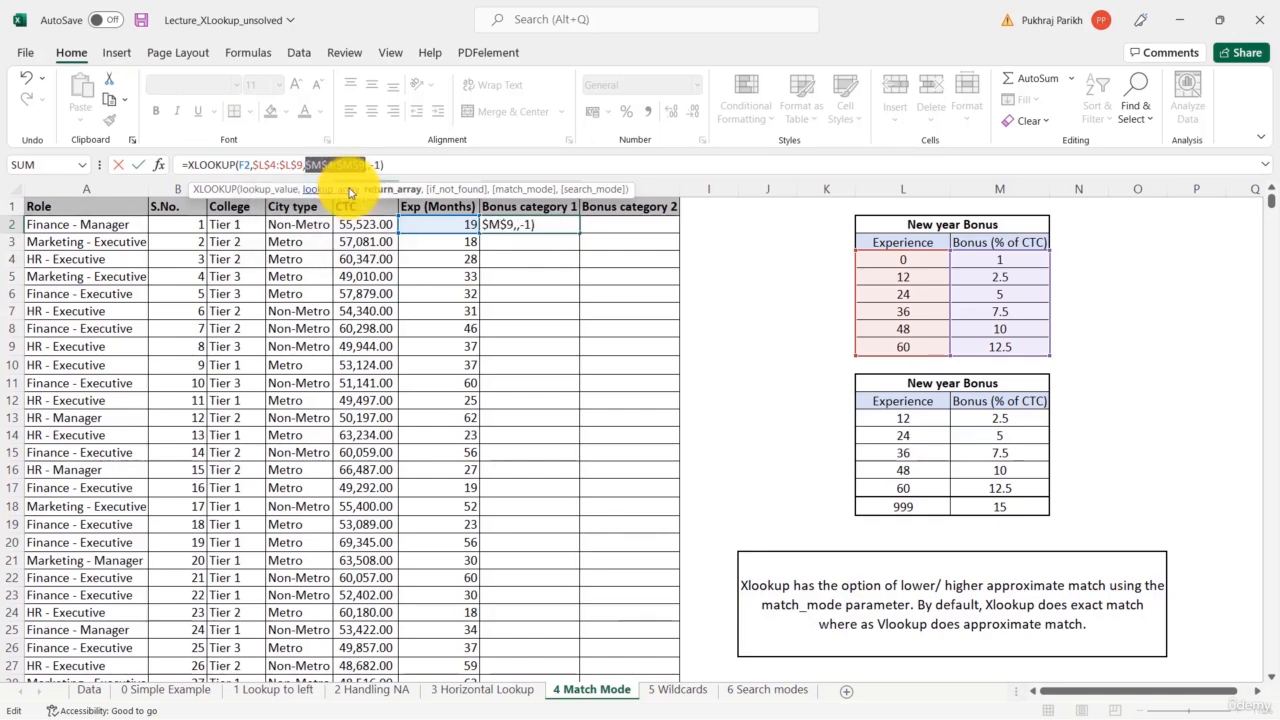
key(Return)
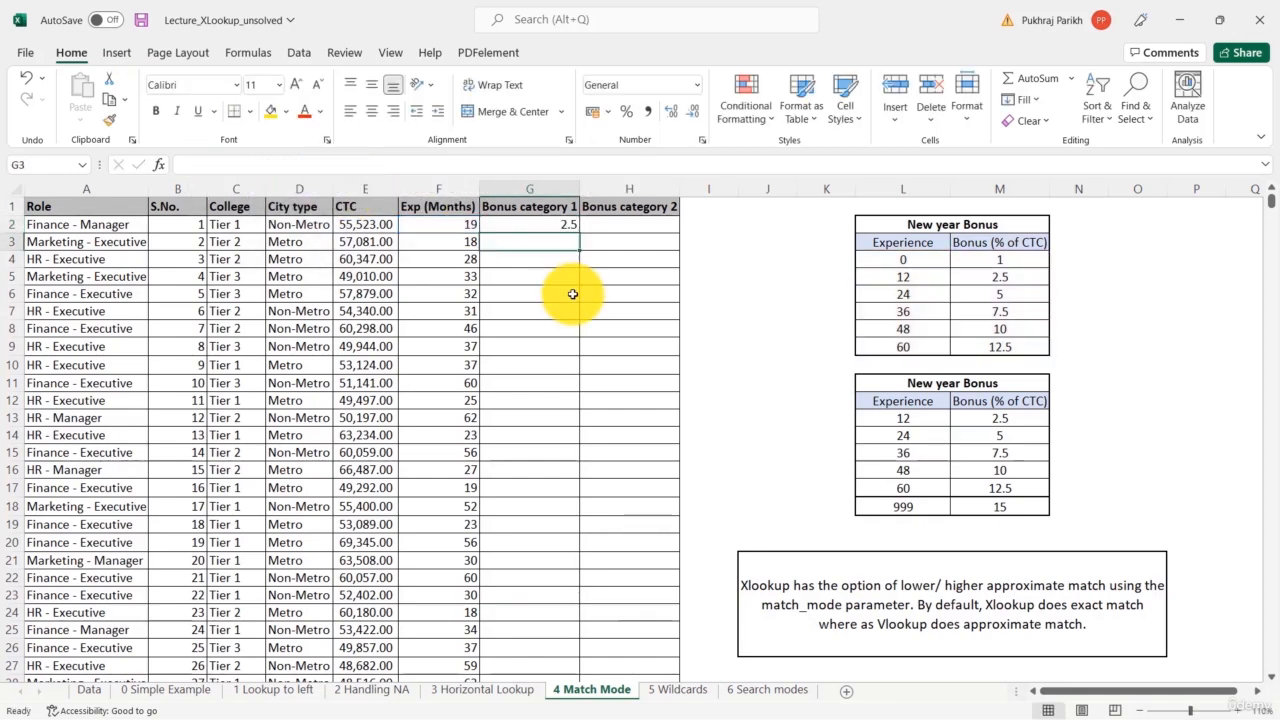
- Fill the G2 formula down the whole Bonus category 1 column and select F20 to check a row
click(548, 224)
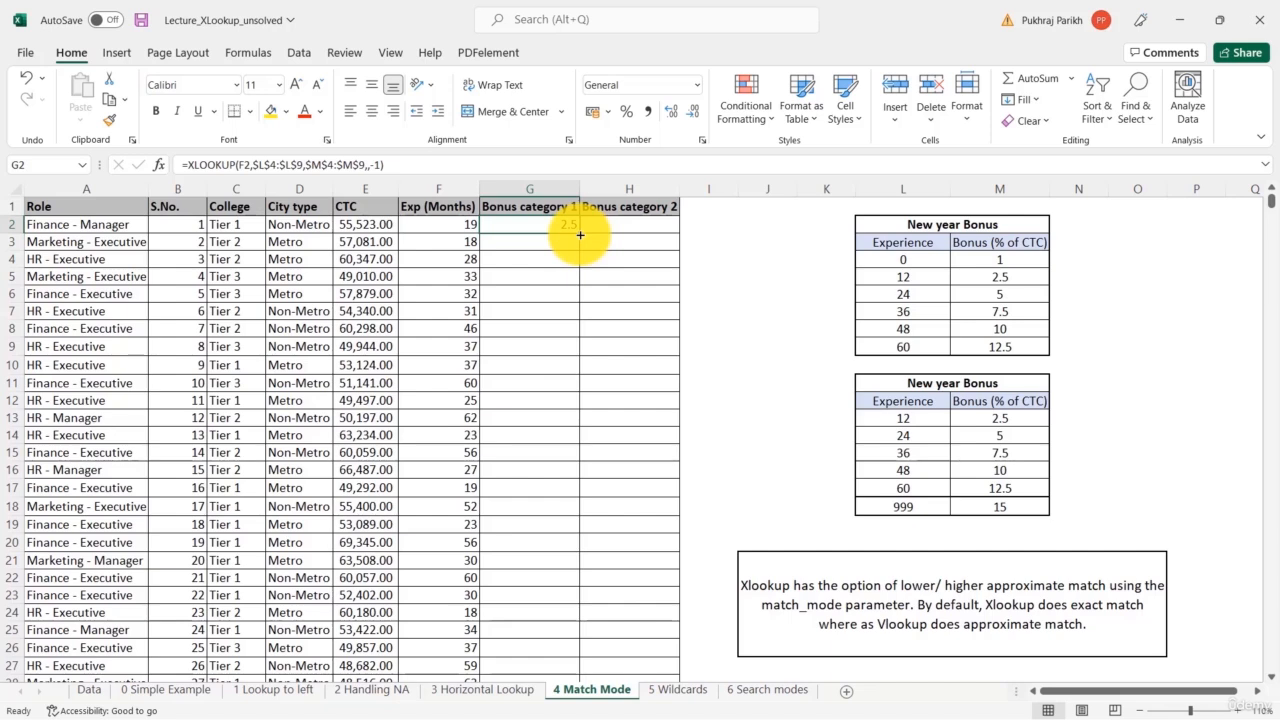
double_click(579, 233)
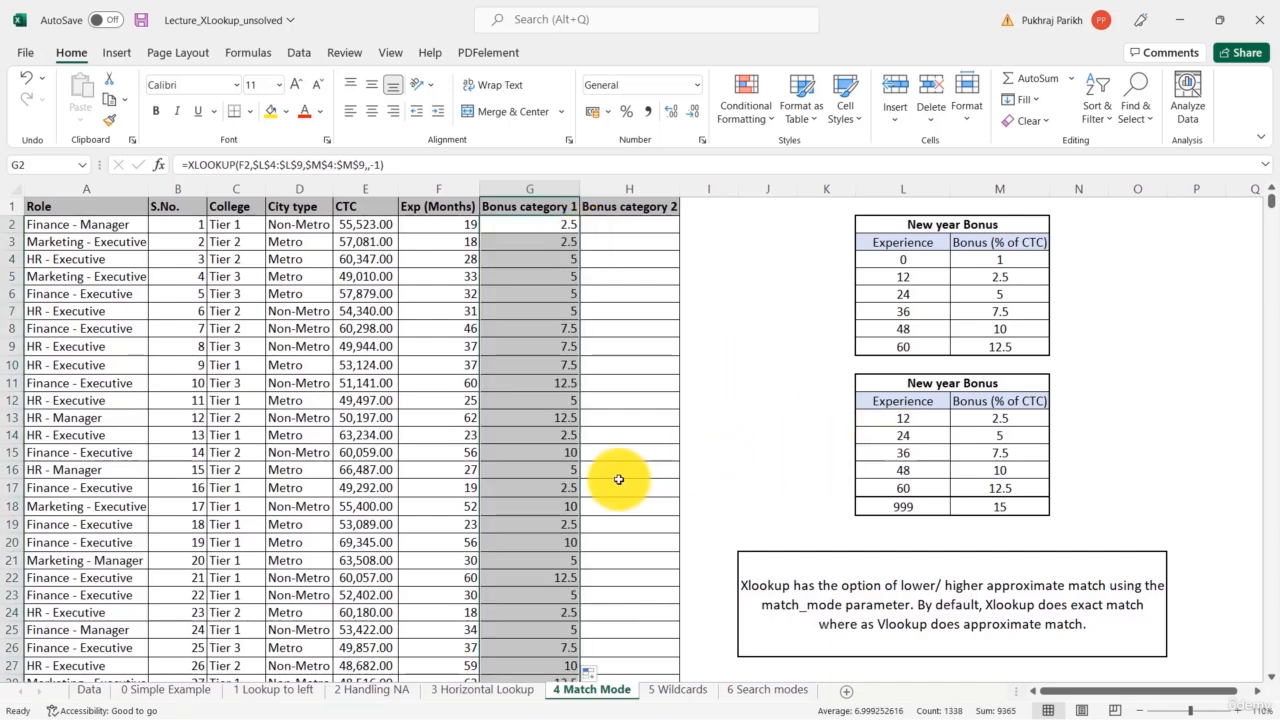
click(470, 543)
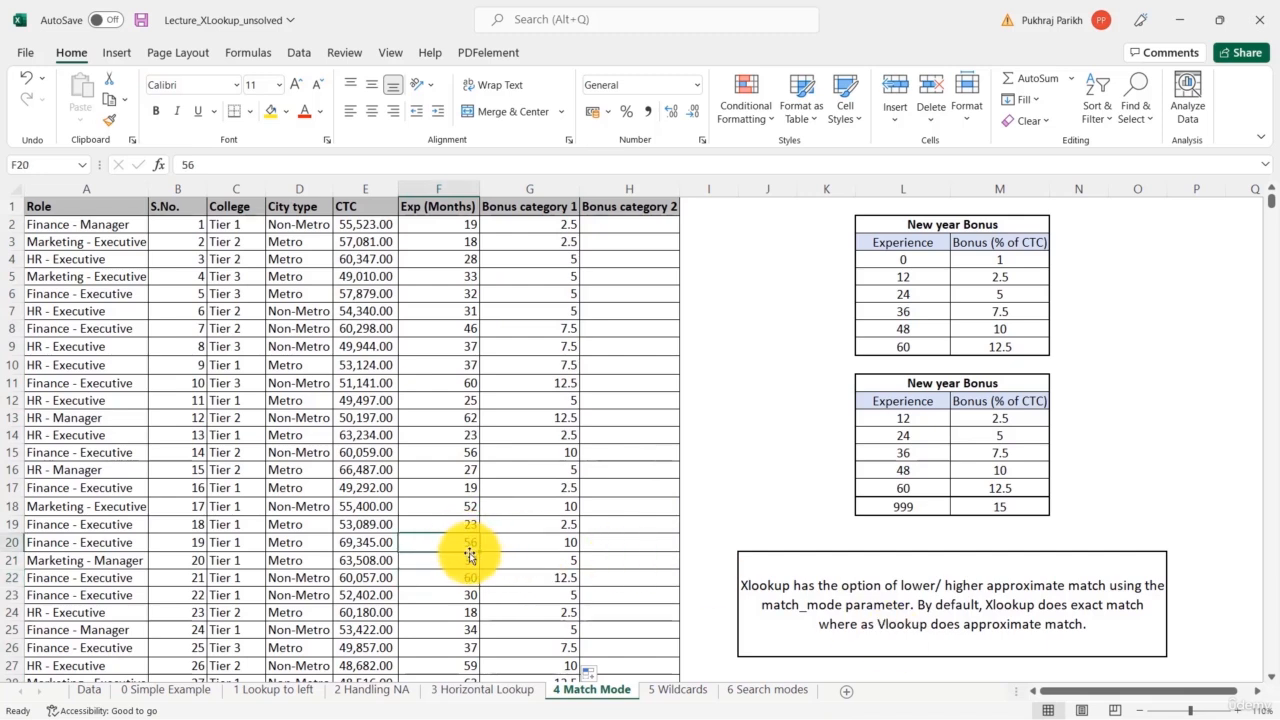
- Check the experience and Bonus category 1 value in row 20 against the 48-month row of the upper New year Bonus table
click(905, 330)
click(998, 328)
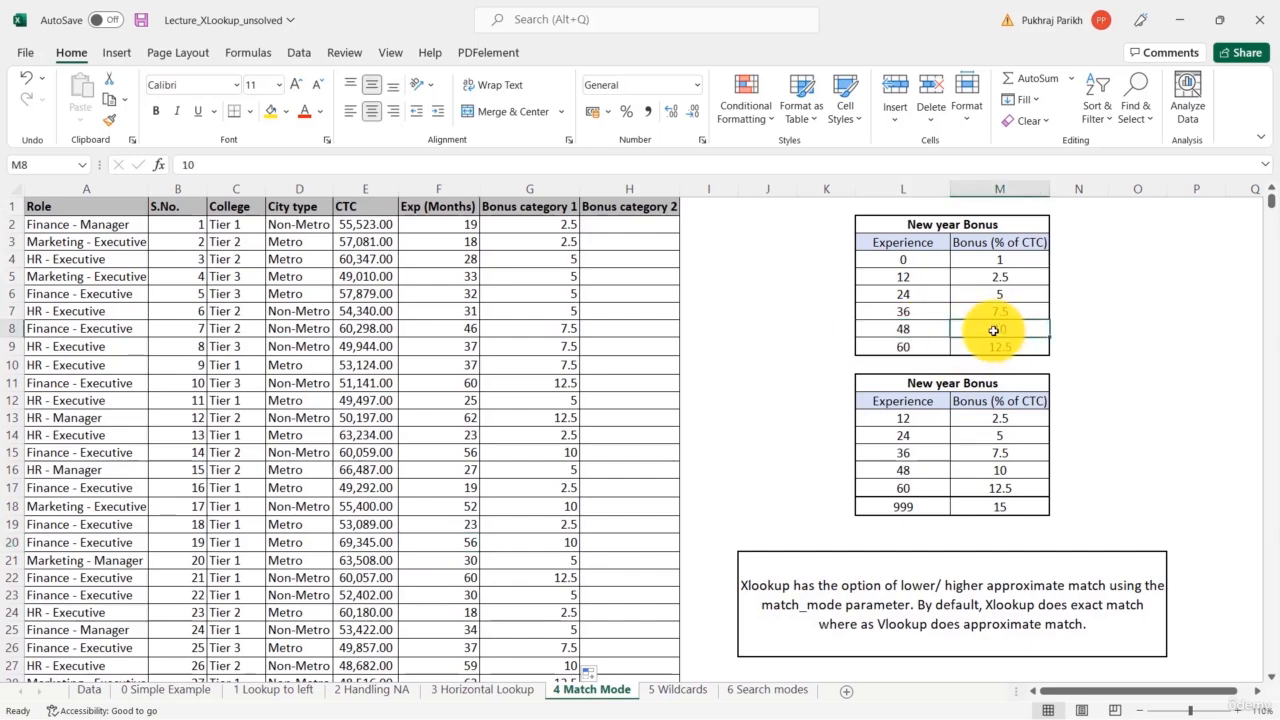
click(543, 543)
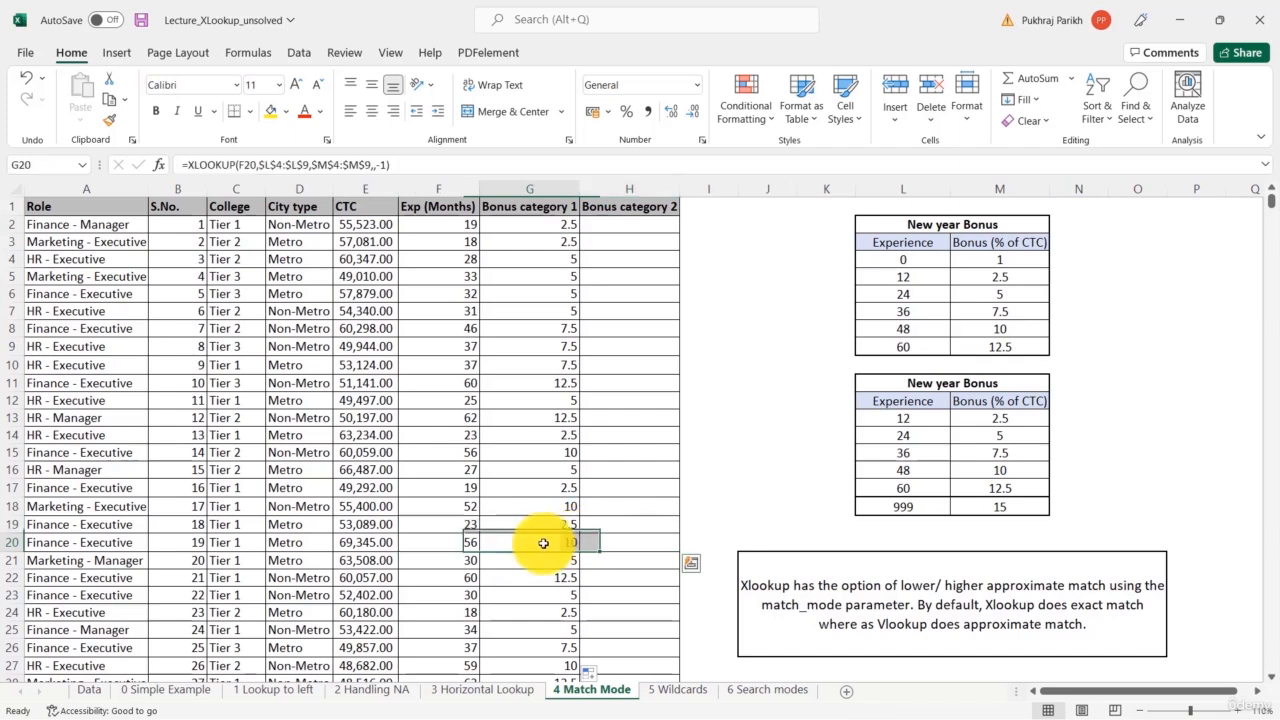
drag(457, 542, 556, 541)
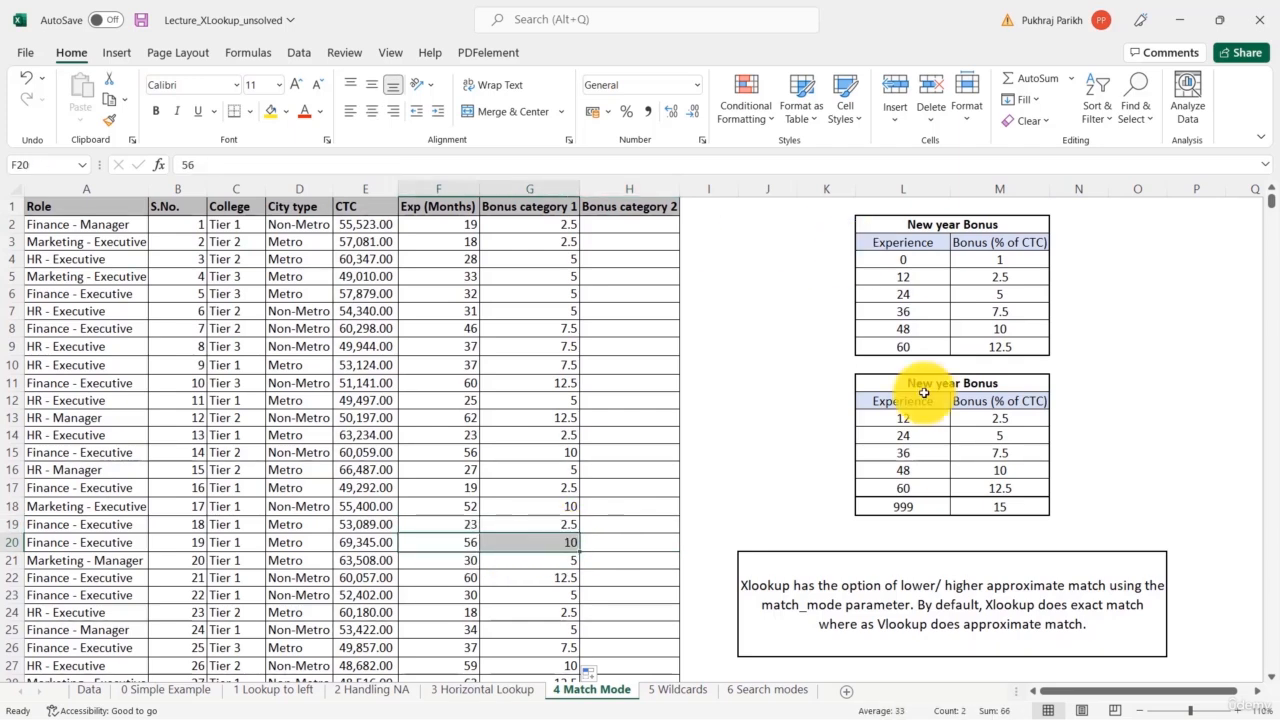
- Examine the experience thresholds and bonus percentages in the lower New year Bonus table and compare them with the upper table
click(919, 385)
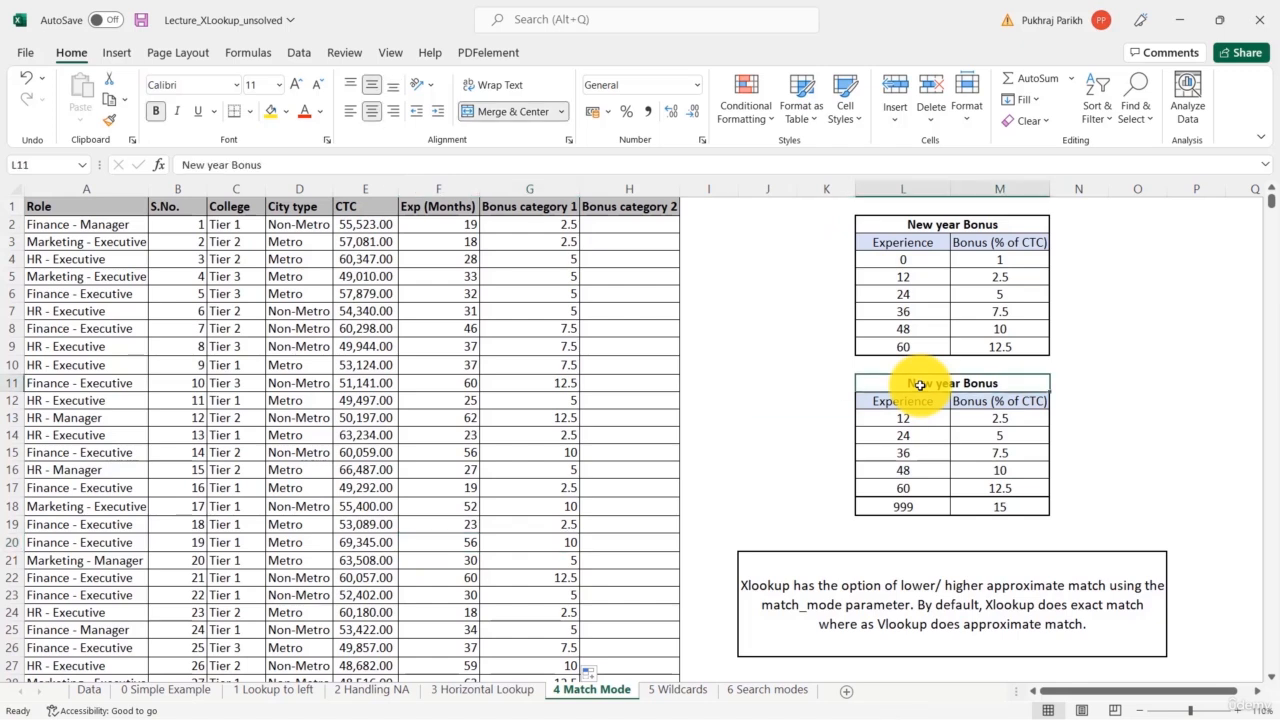
drag(919, 385, 938, 508)
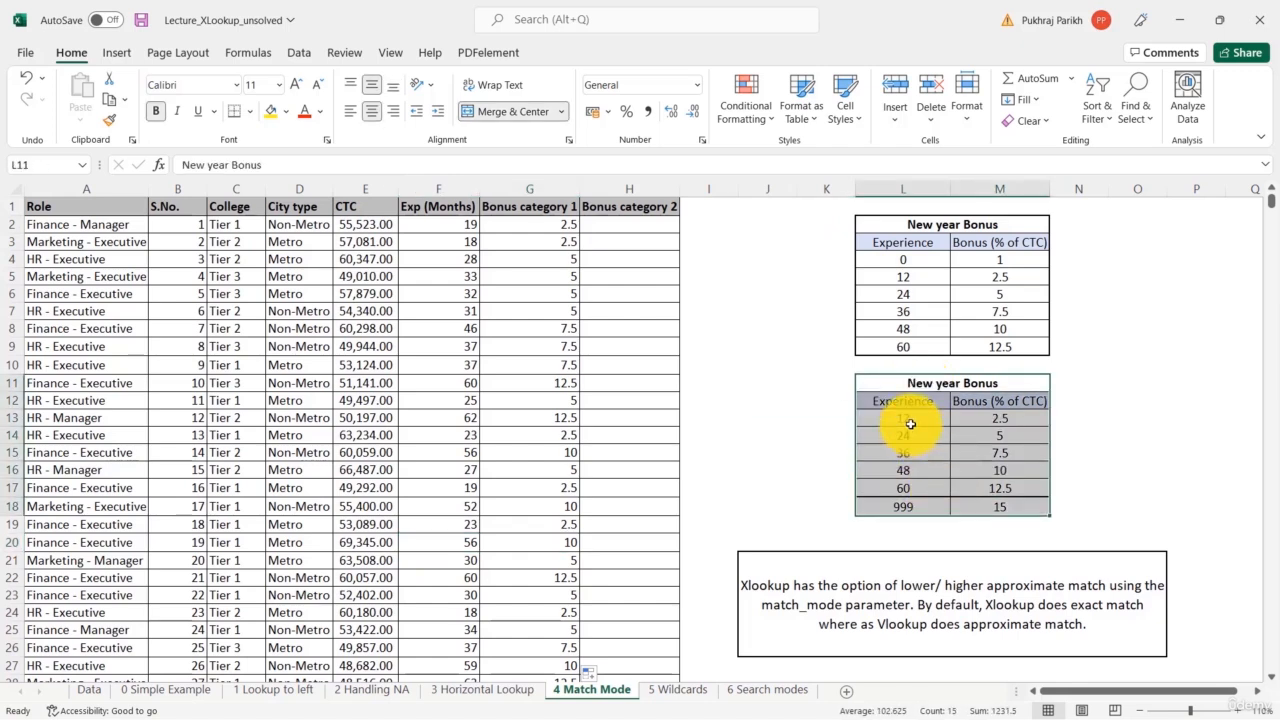
click(927, 425)
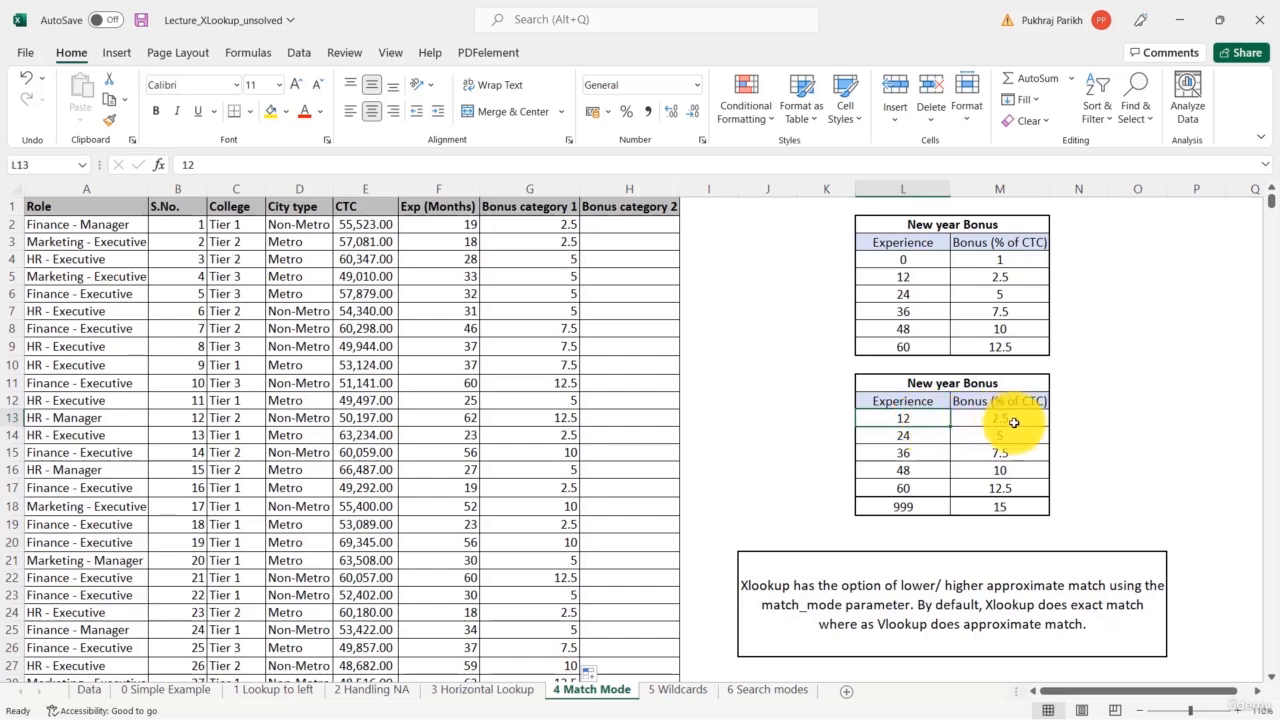
click(905, 436)
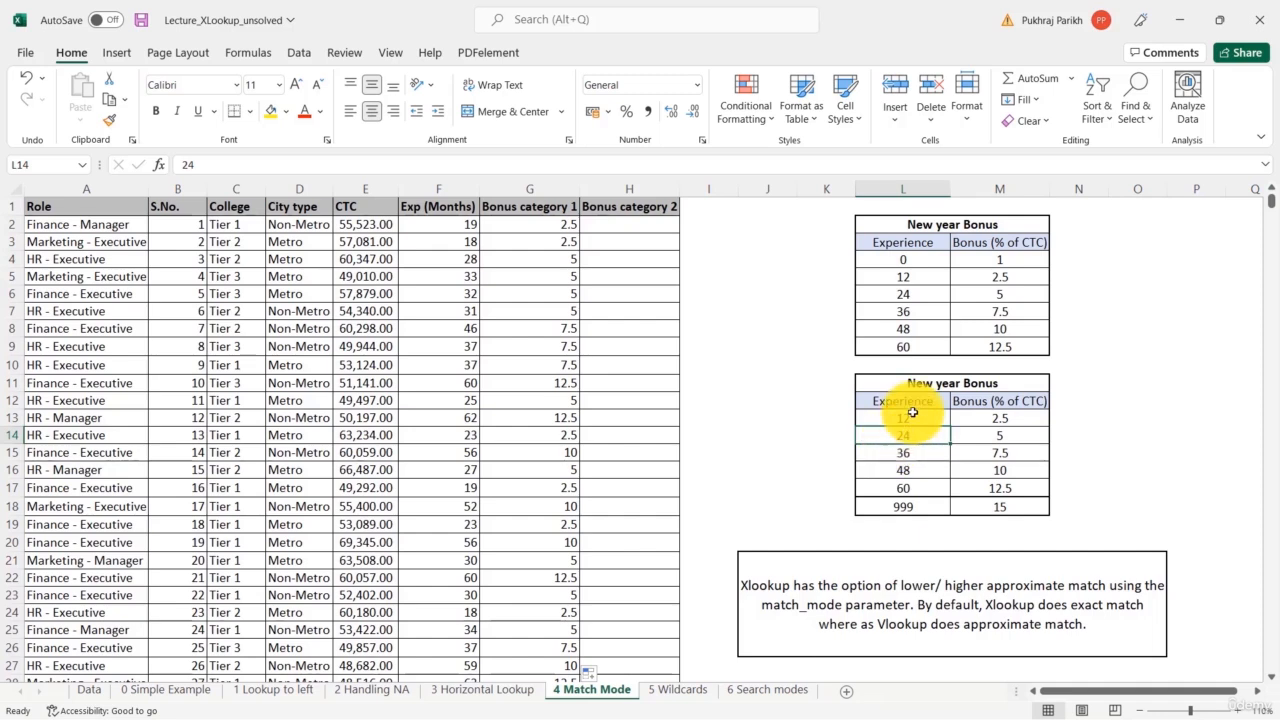
drag(908, 424, 917, 480)
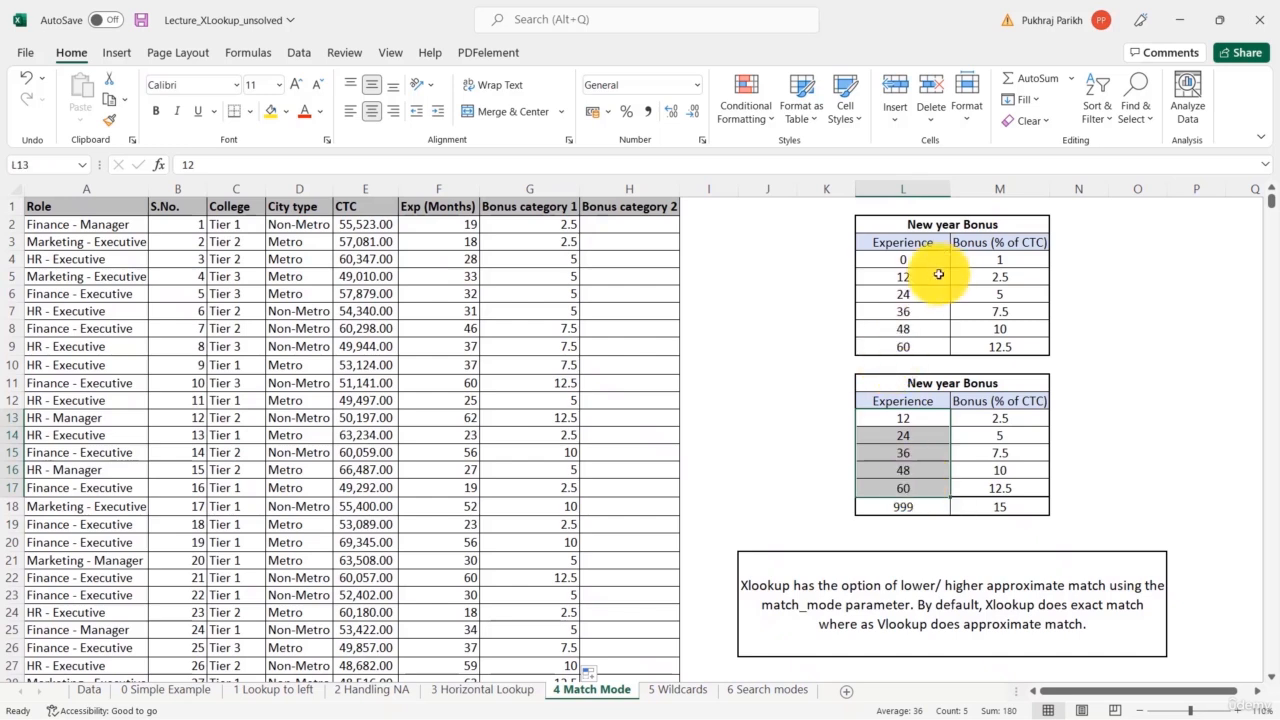
drag(931, 263, 933, 338)
drag(922, 418, 922, 494)
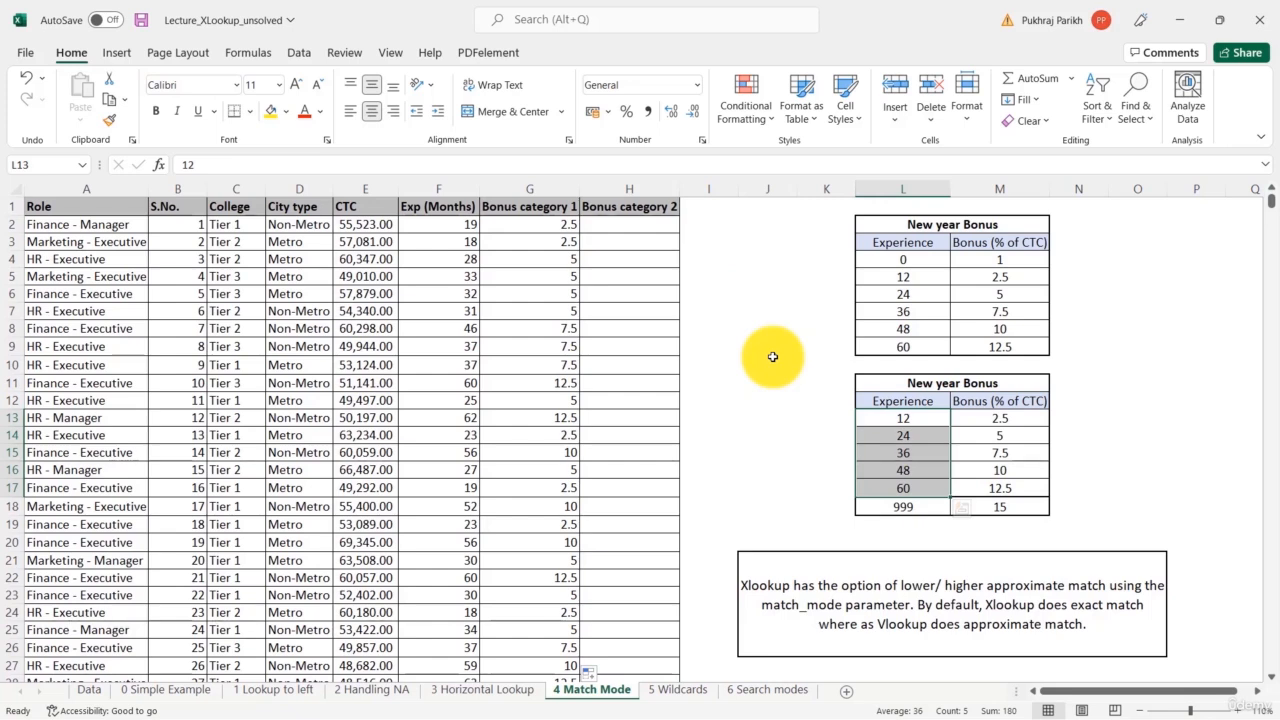
click(935, 420)
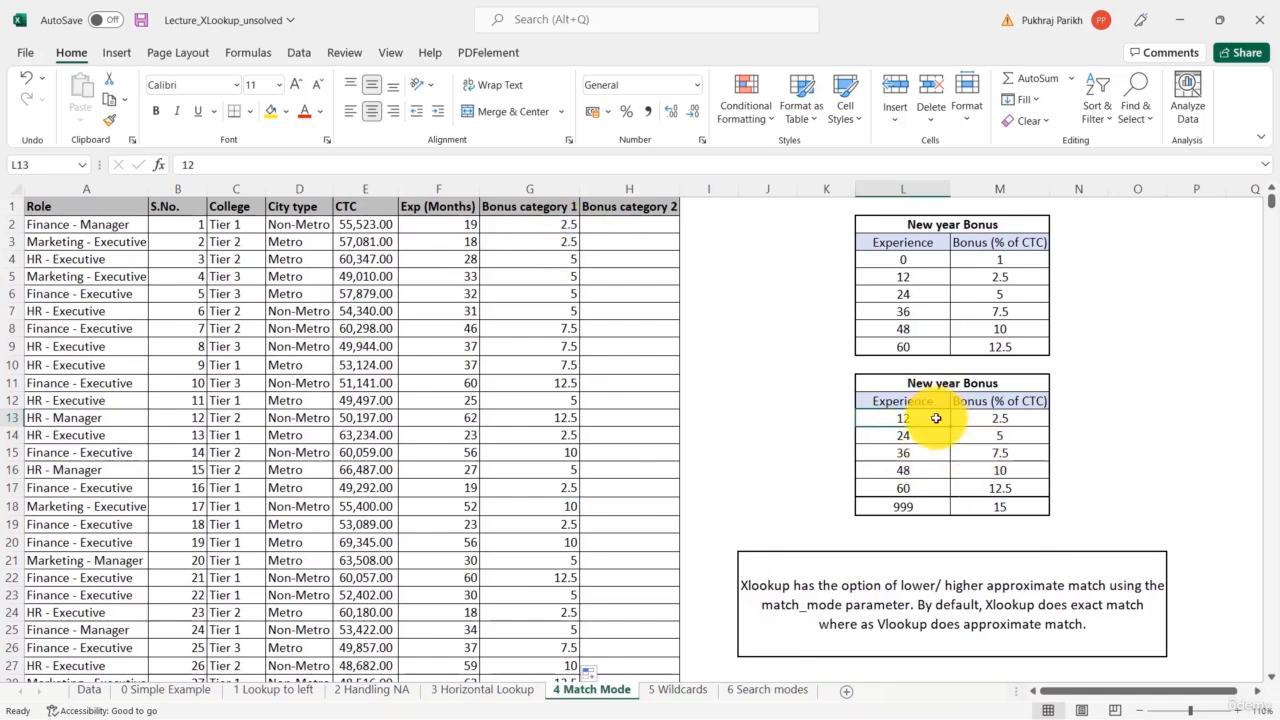
mouse_move(935, 420)
mouse_down()
mouse_move(934, 452)
mouse_move(929, 440)
mouse_up()
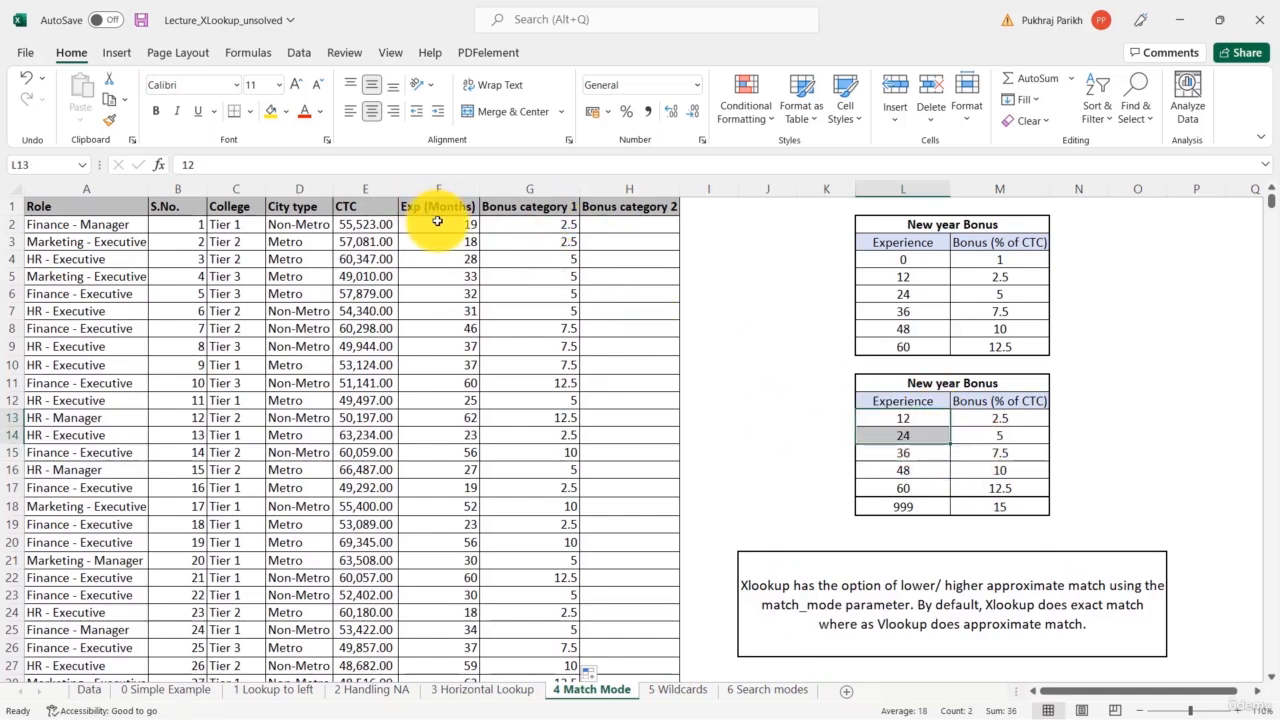
click(912, 437)
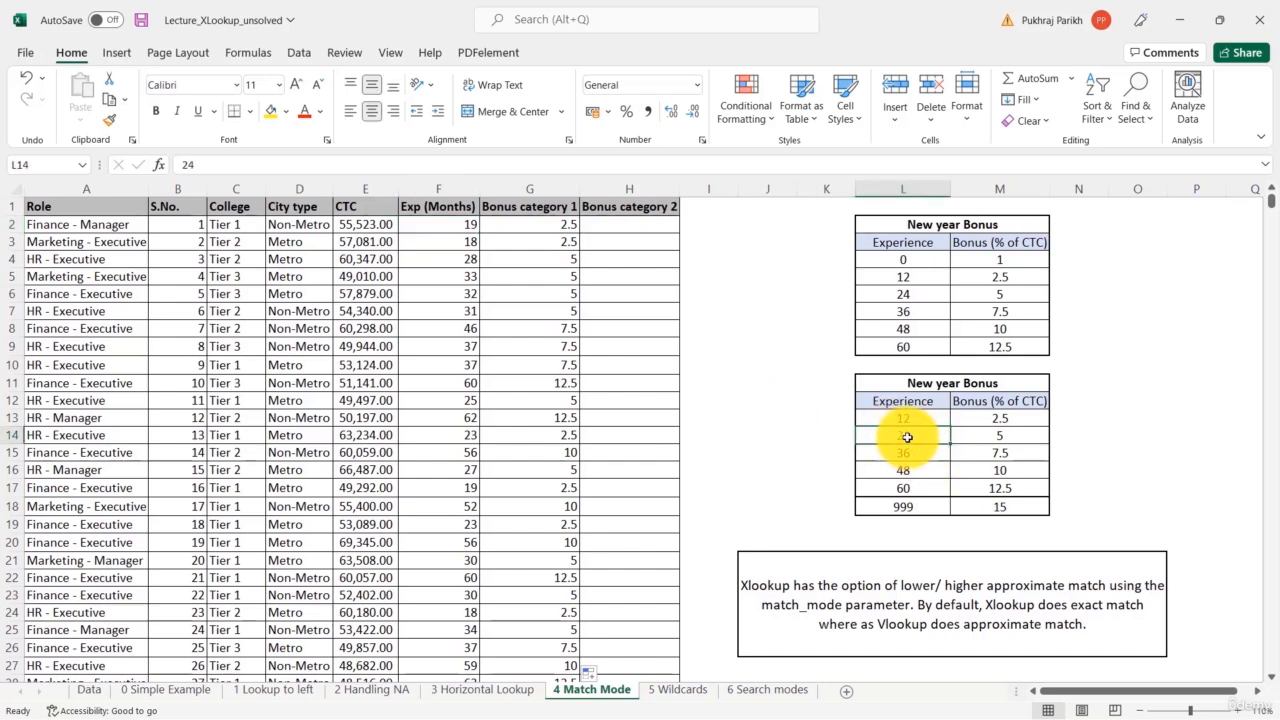
click(1013, 443)
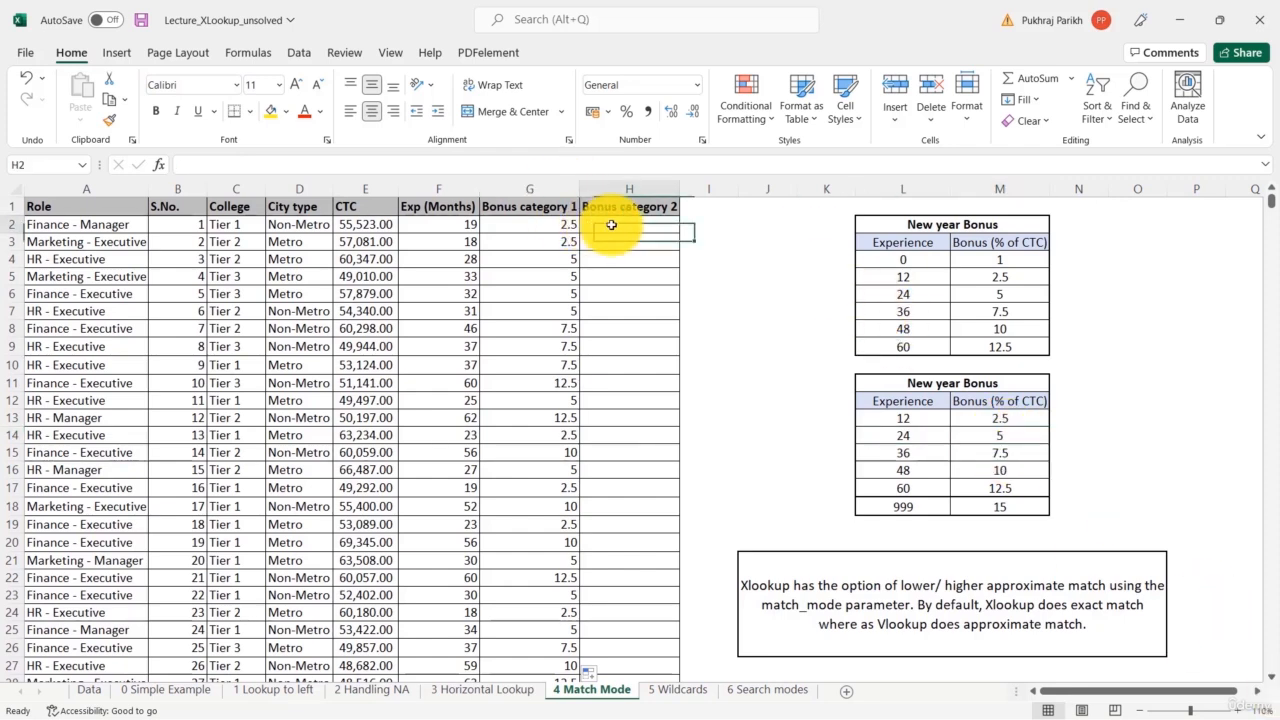
- Start an XLOOKUP in H2 under Bonus category 2 with lookup value F2 and absolute lookup array $L$13:$L$18
click(611, 225)
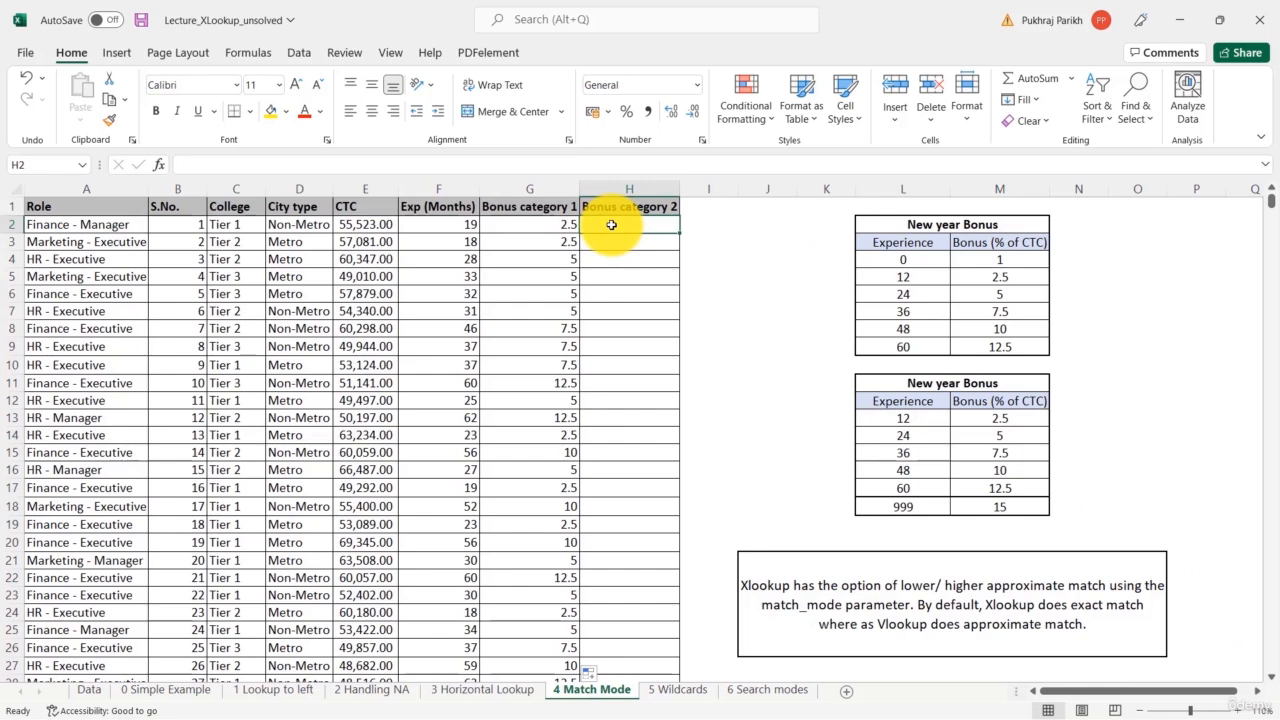
text(=XLOOKUP()
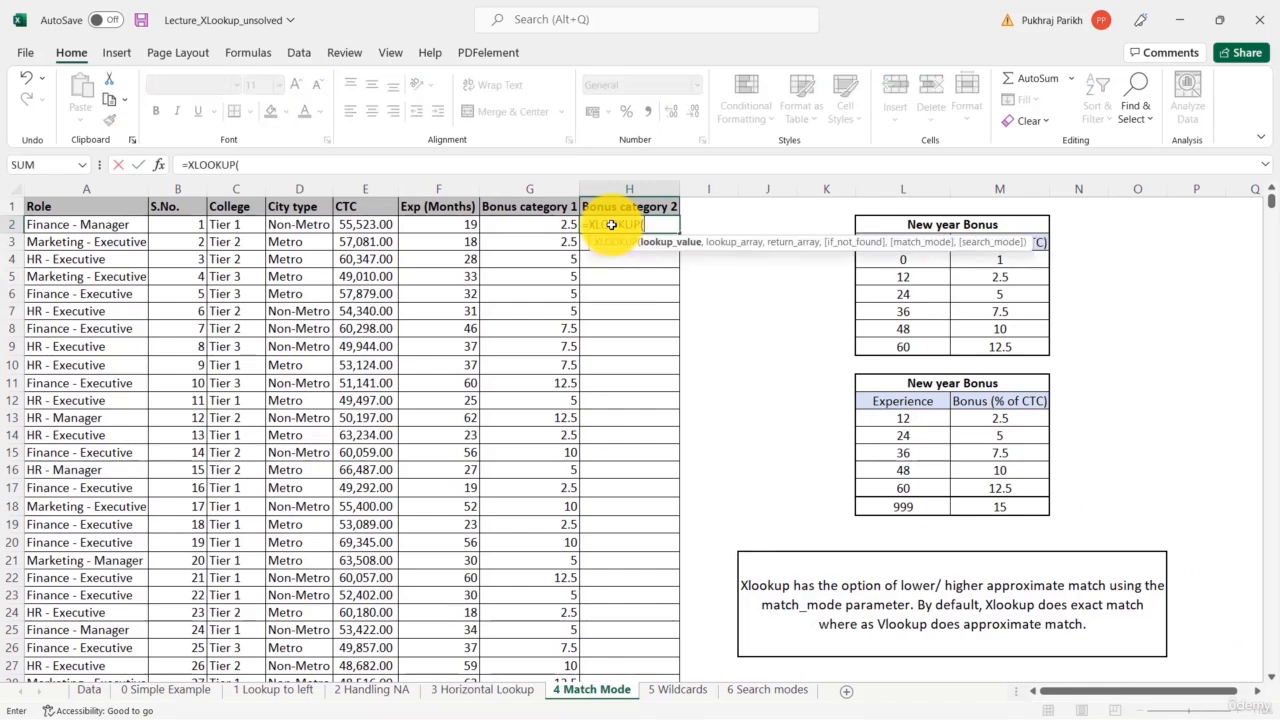
click(466, 227)
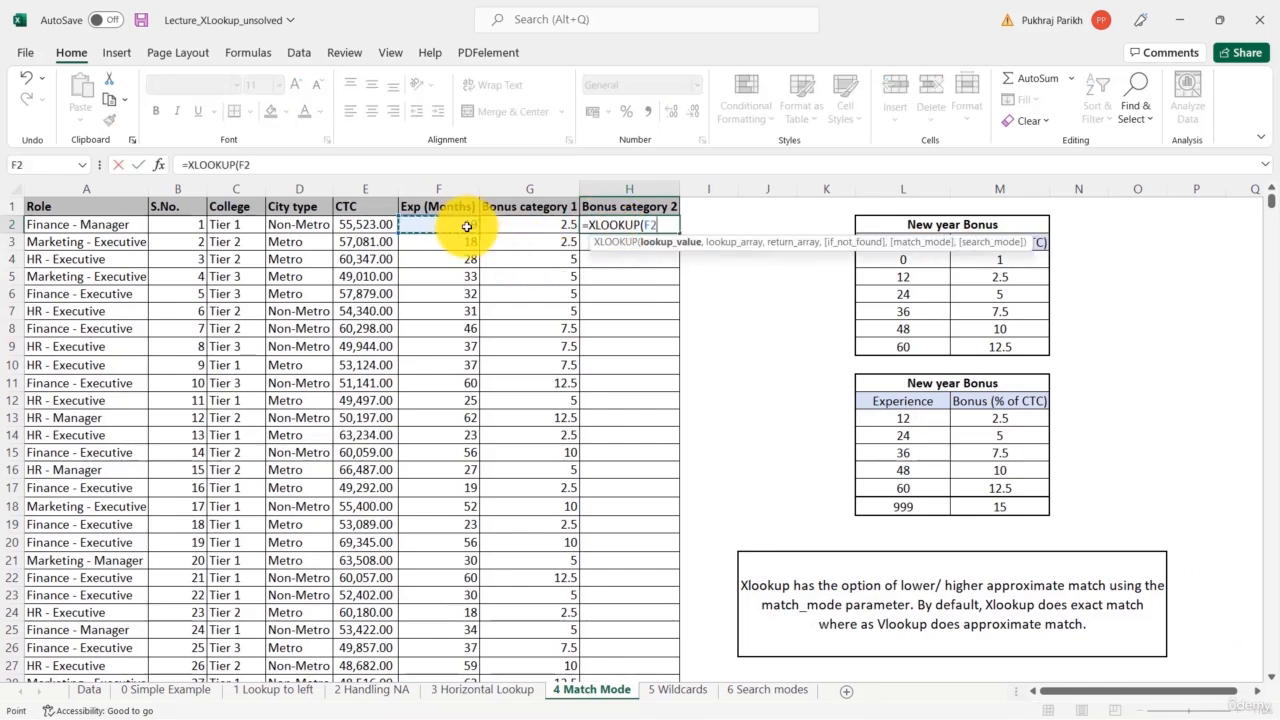
text(,)
drag(887, 419, 901, 515)
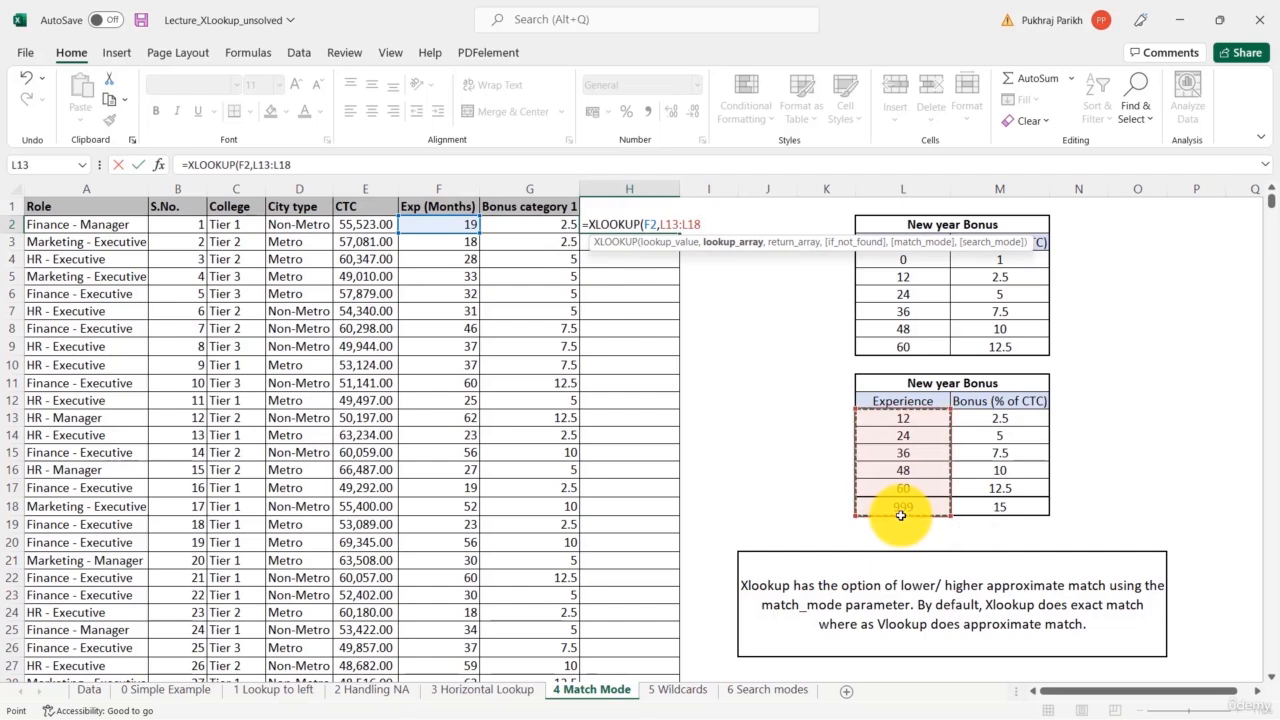
key(F4)
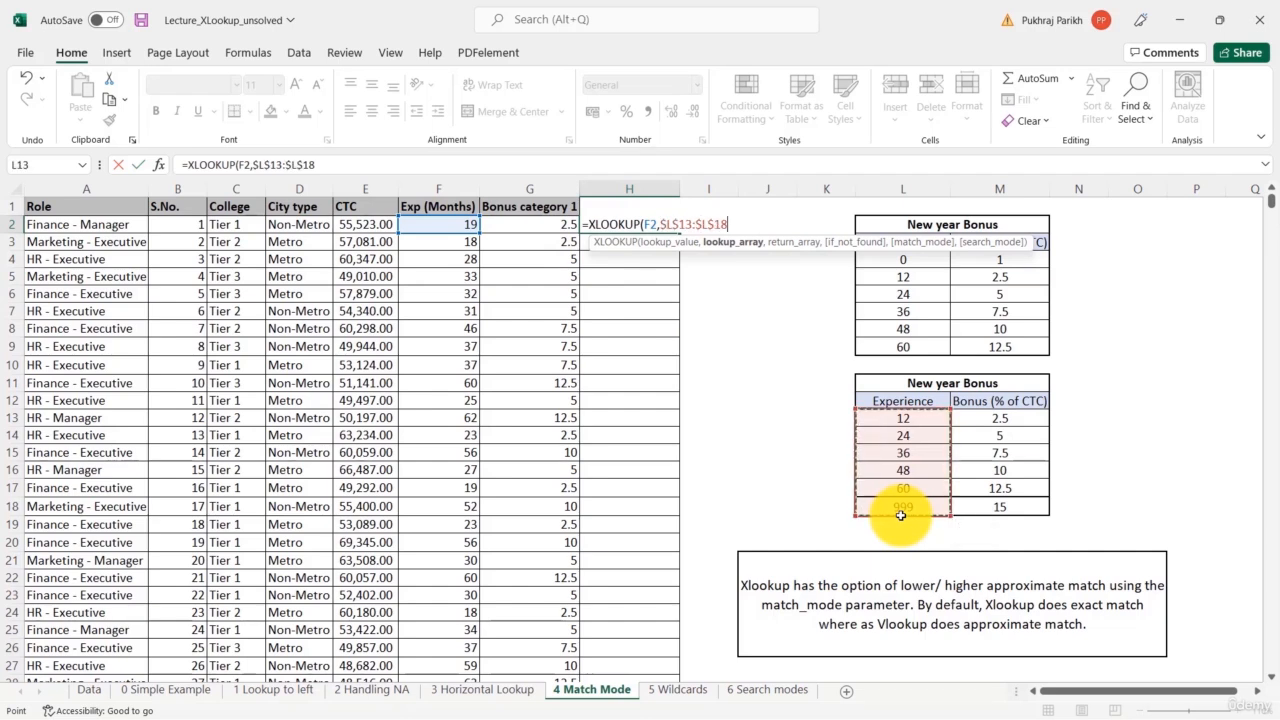
- Complete the H2 XLOOKUP with return array $M$13:$M$18, if_not_found left empty and match mode 1 (exact match or next larger item)
text(,)
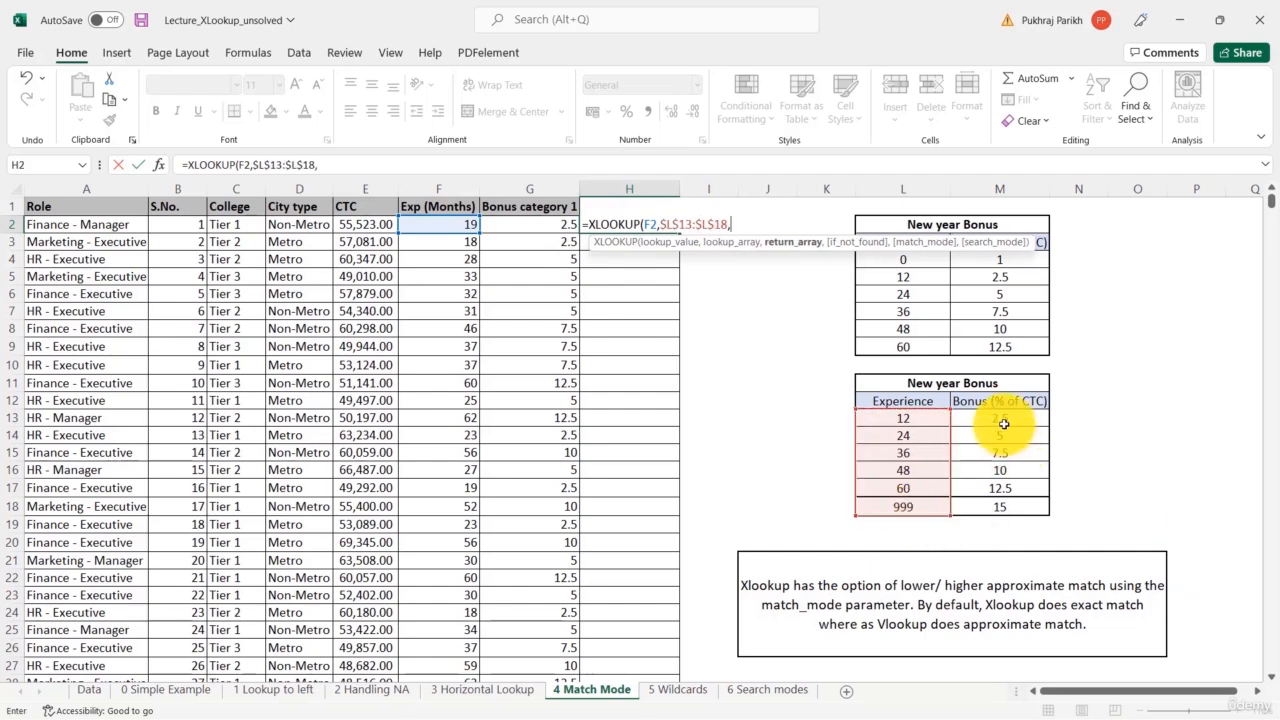
drag(1003, 424, 1007, 500)
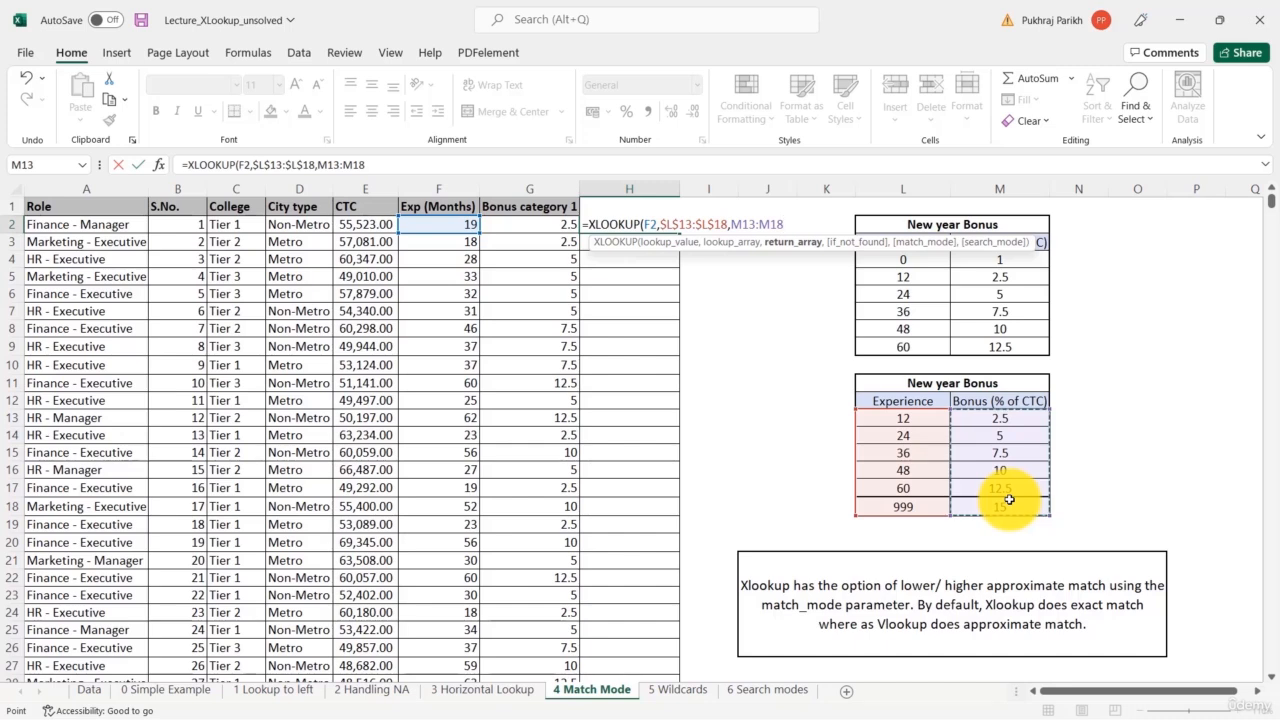
key(F4)
text(.)
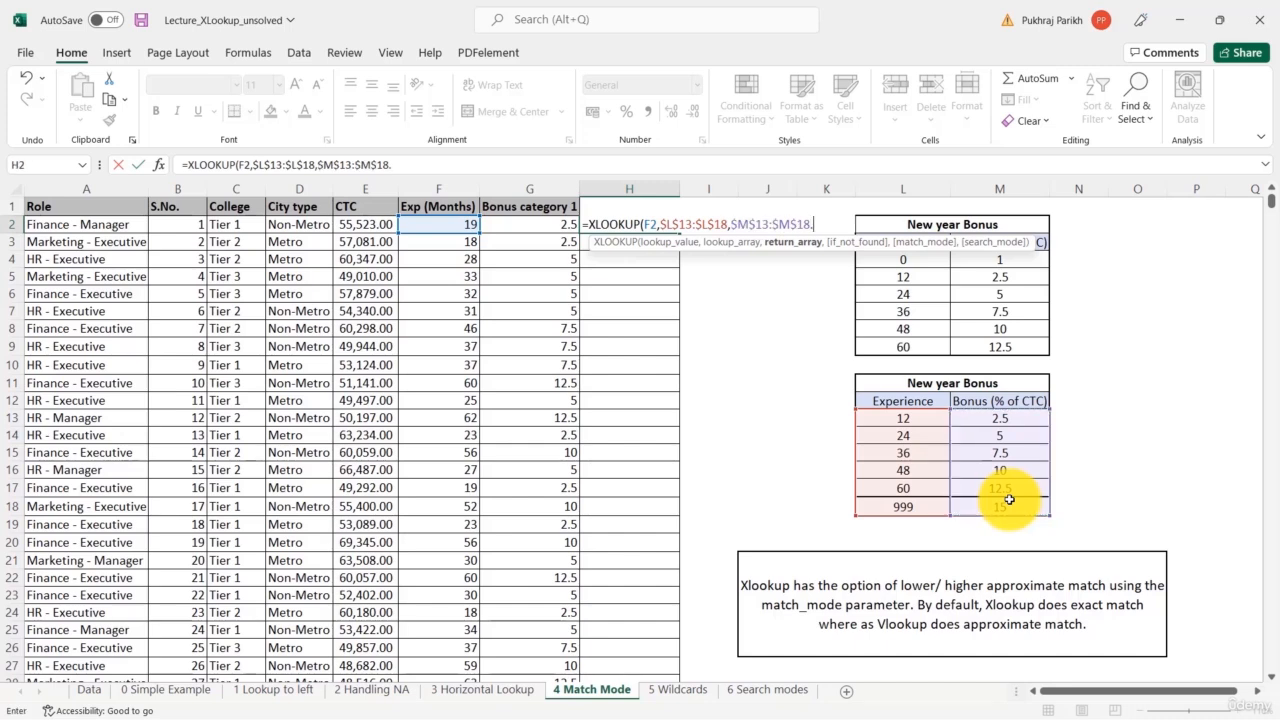
key(BackSpace)
text(,,)
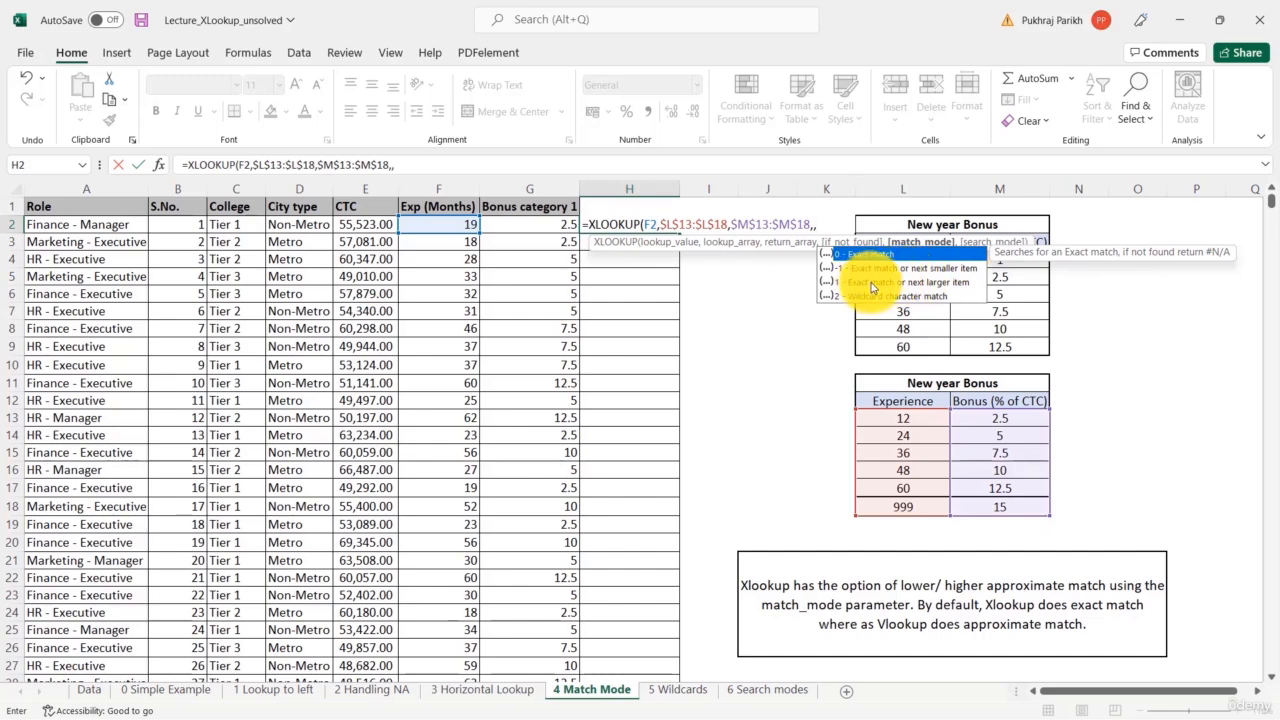
text(1))
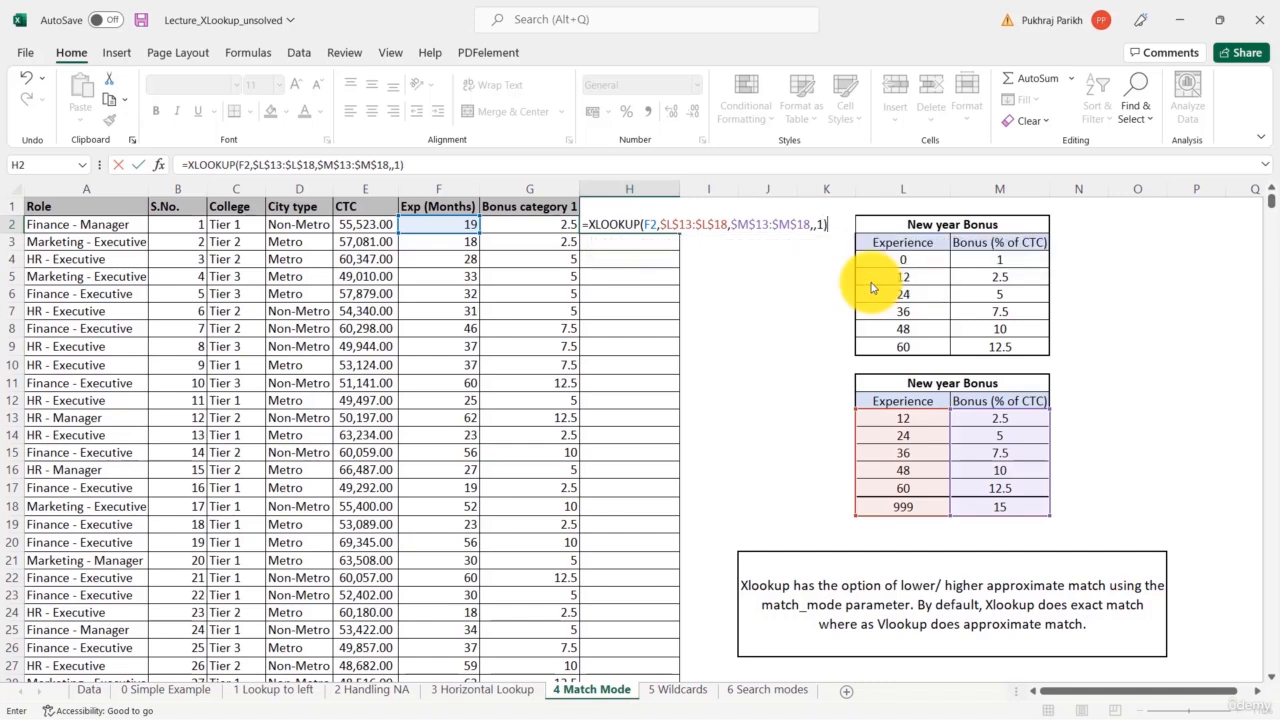
key(Return)
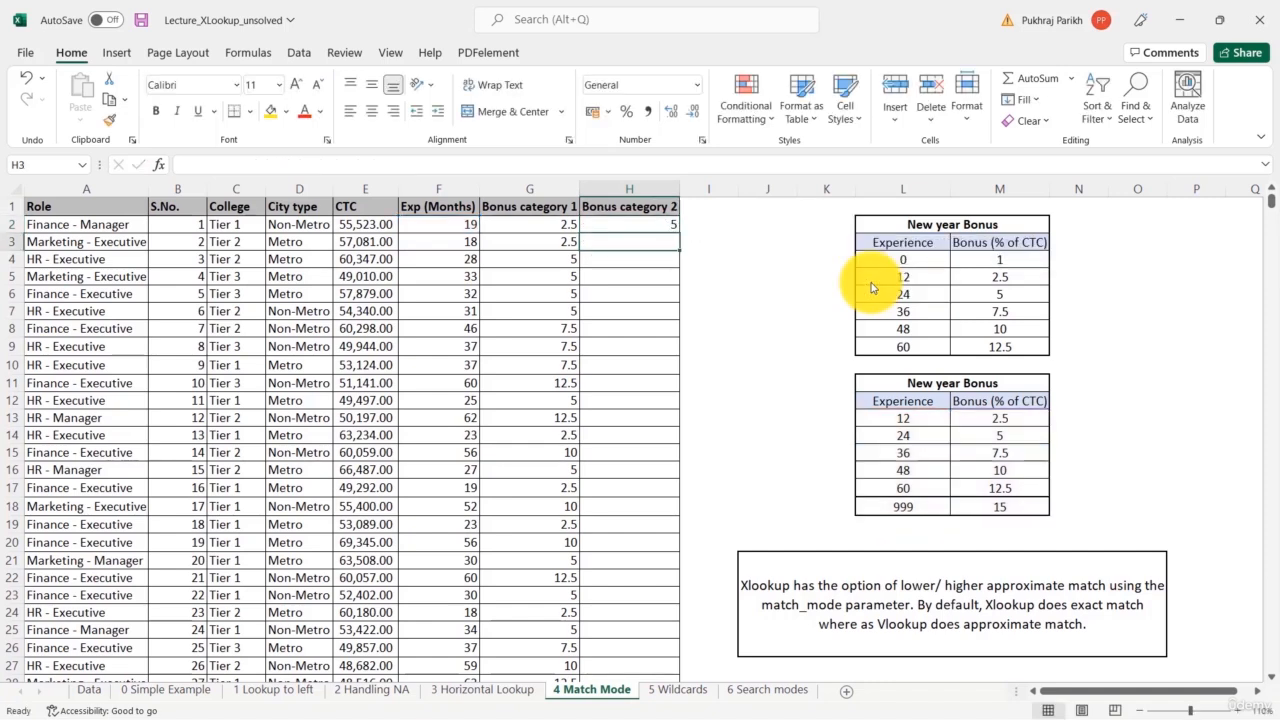
- Compare F2 with the 24-month row of the lower bonus table and fill the H2 formula down the Bonus category 2 column
click(988, 433)
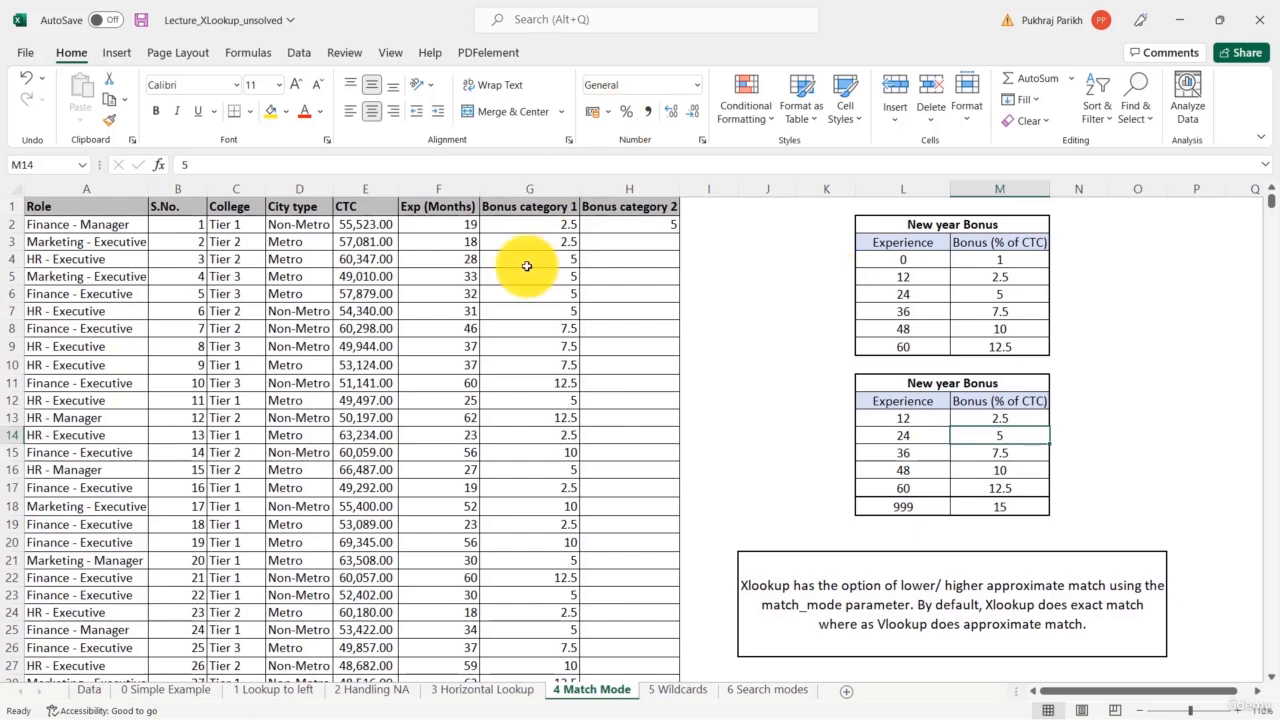
click(460, 220)
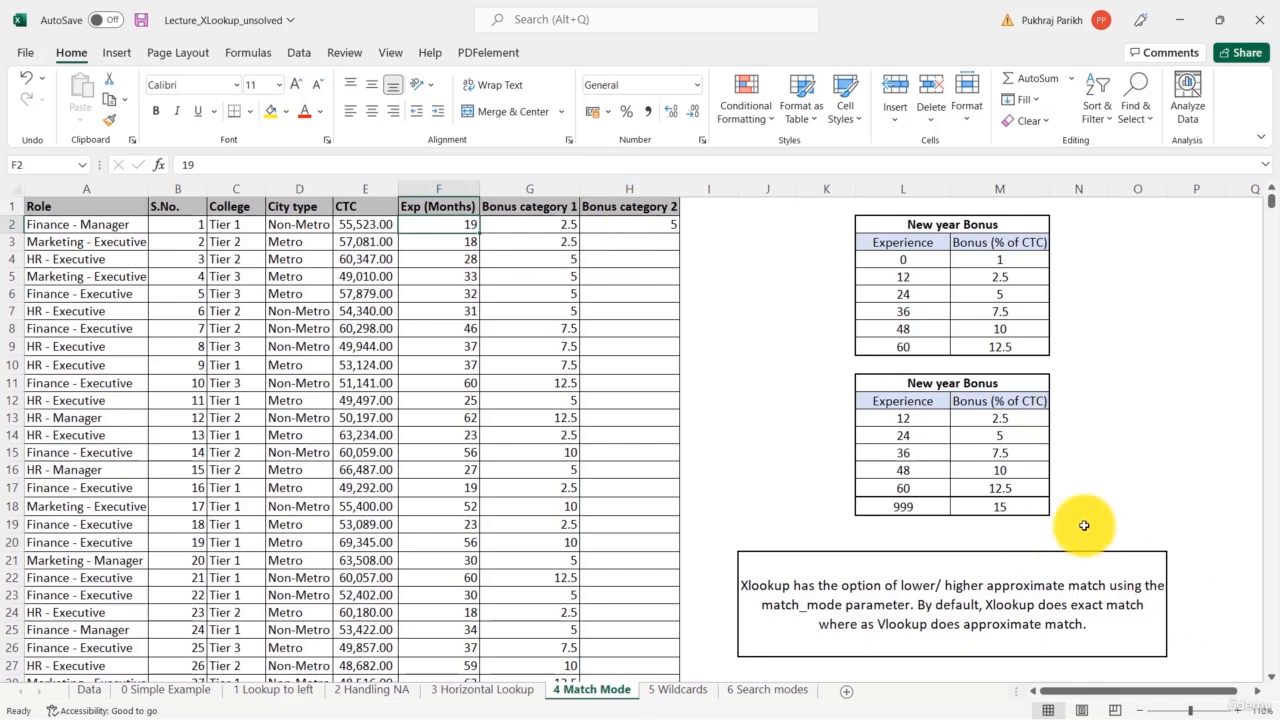
click(997, 433)
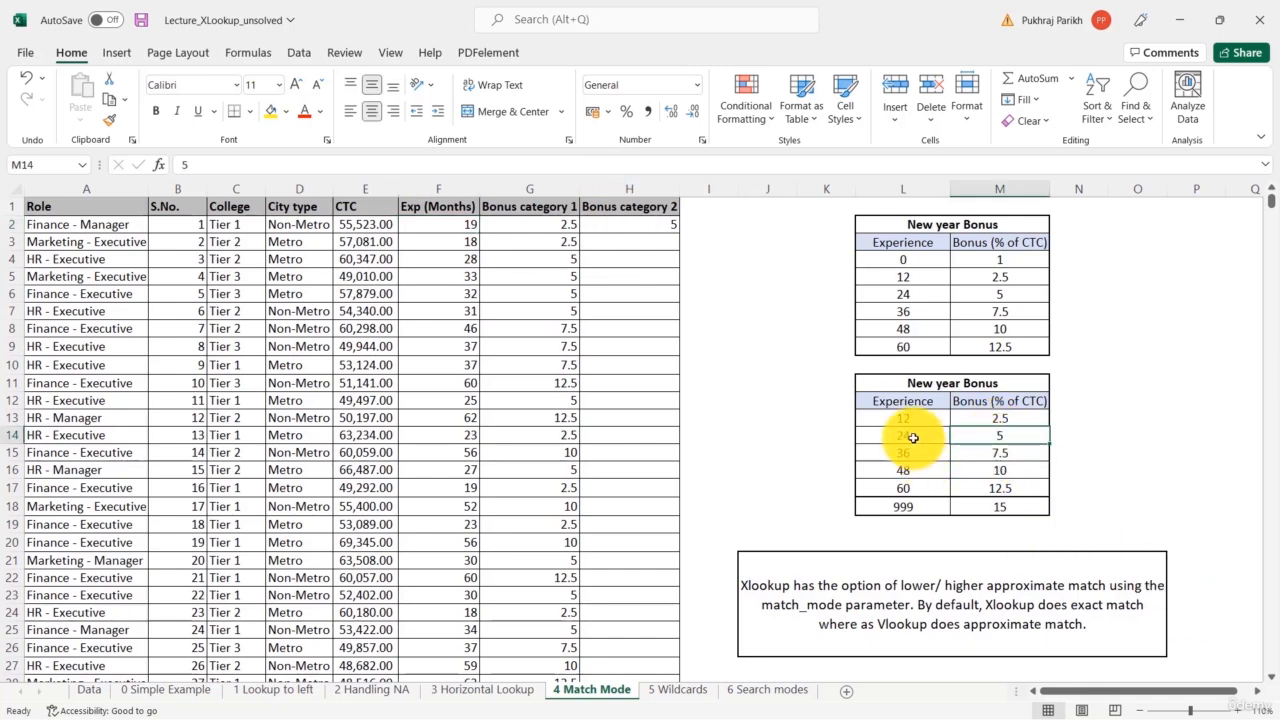
click(906, 437)
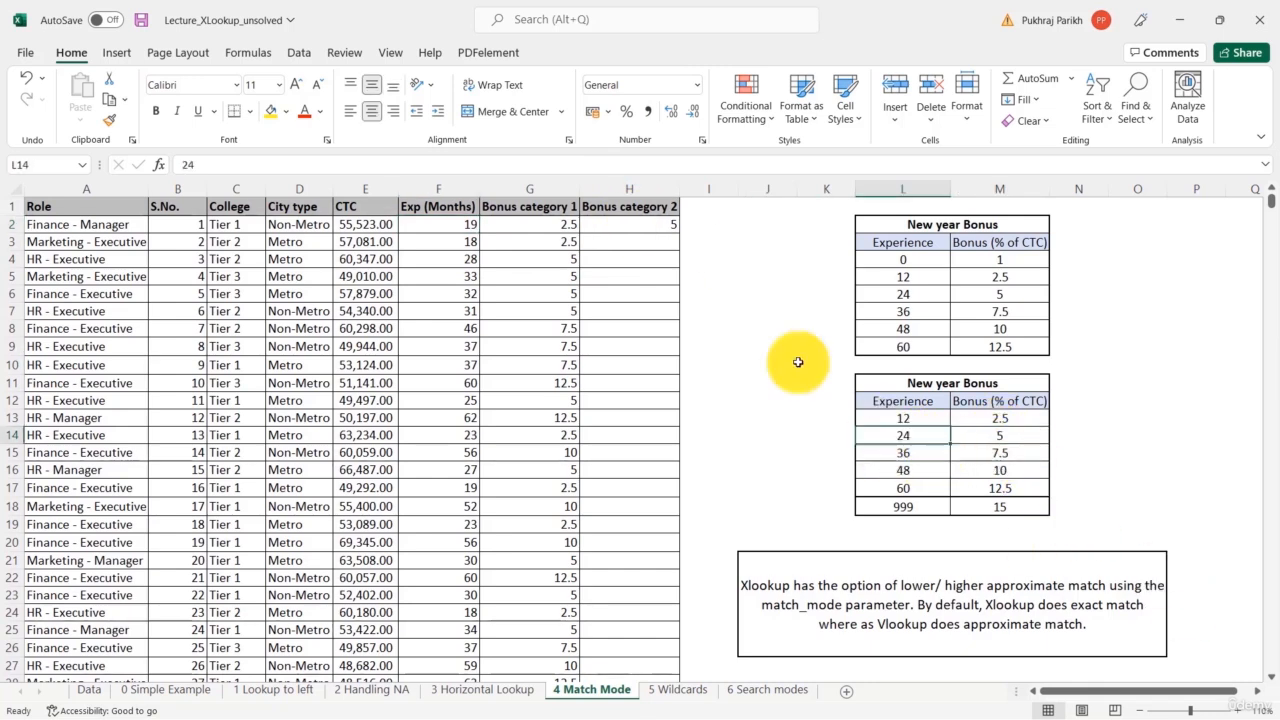
click(674, 226)
double_click(676, 229)
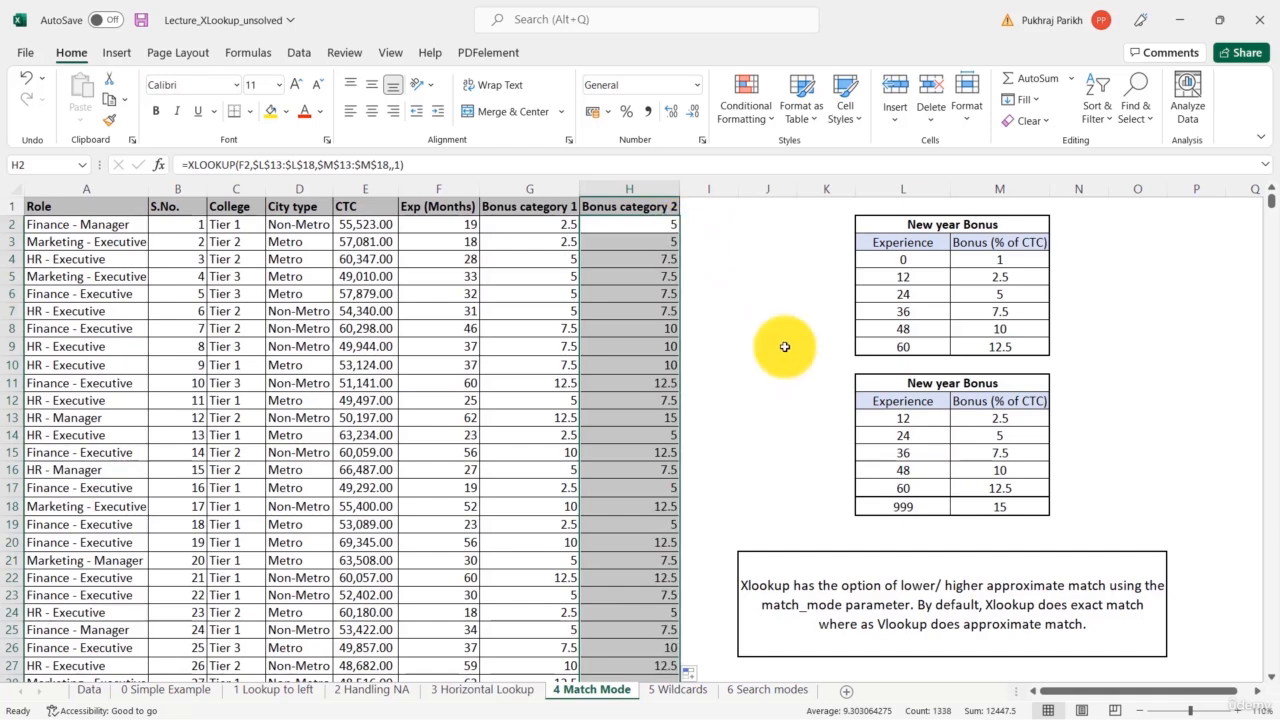
- Check the filled Bonus category 2 formula in H6 and compare the experience in F20 with the lower table's 60 and 999 rows
click(666, 296)
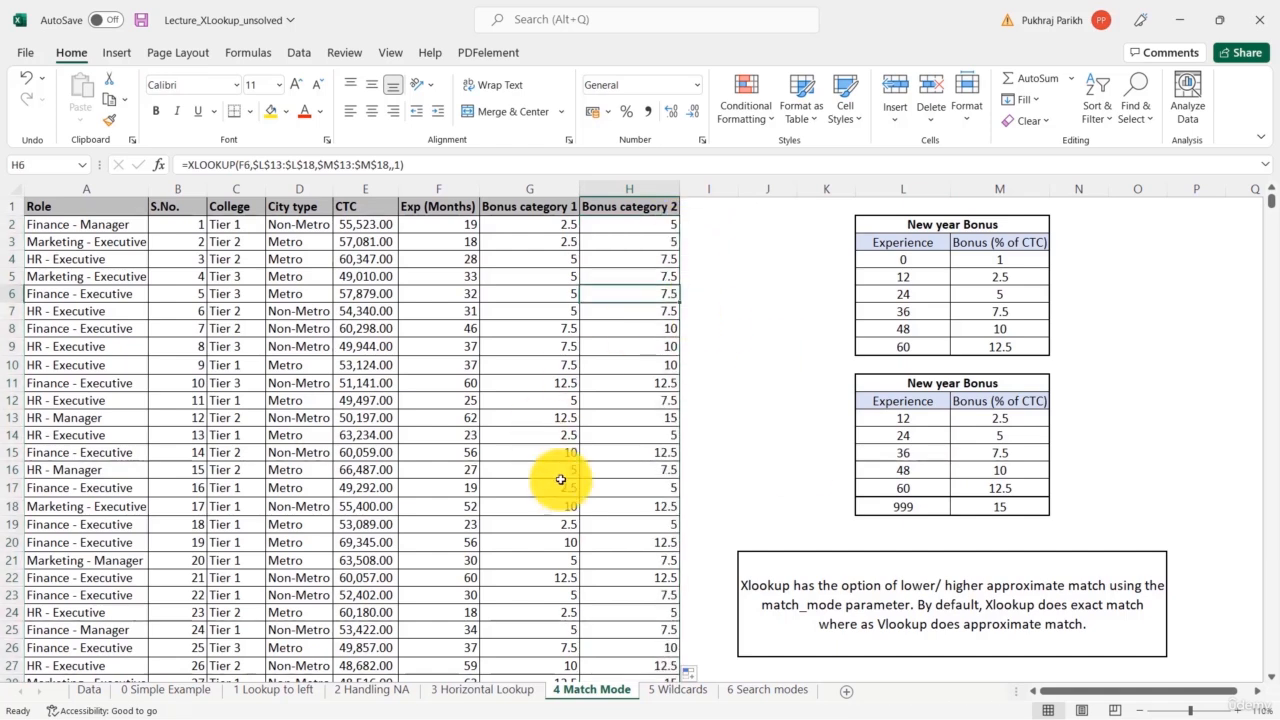
click(465, 546)
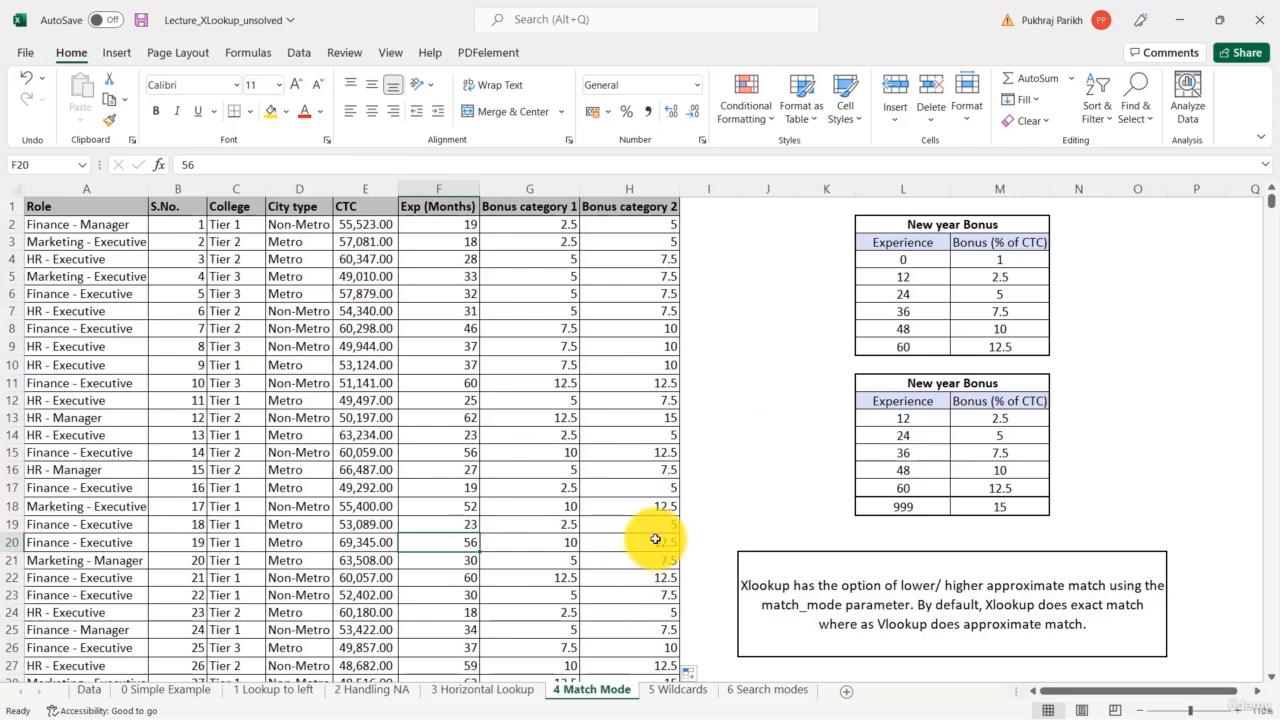
drag(935, 490, 918, 507)
click(920, 508)
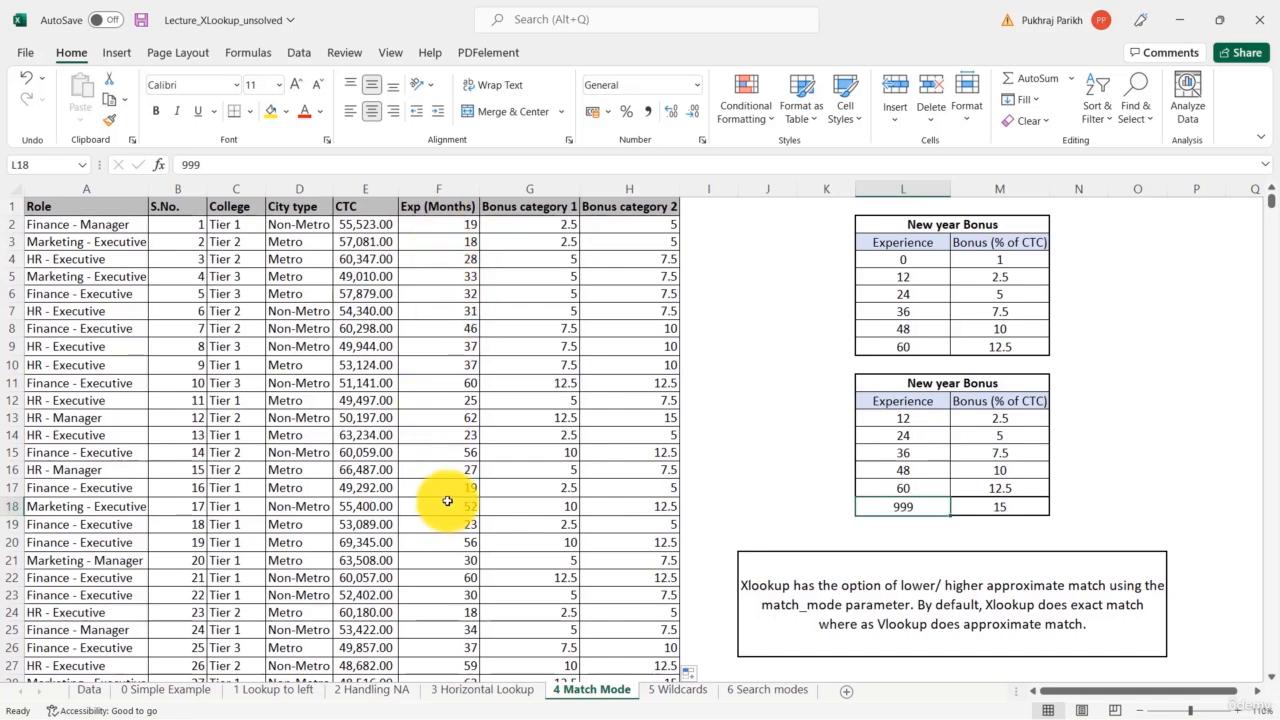
click(1099, 474)
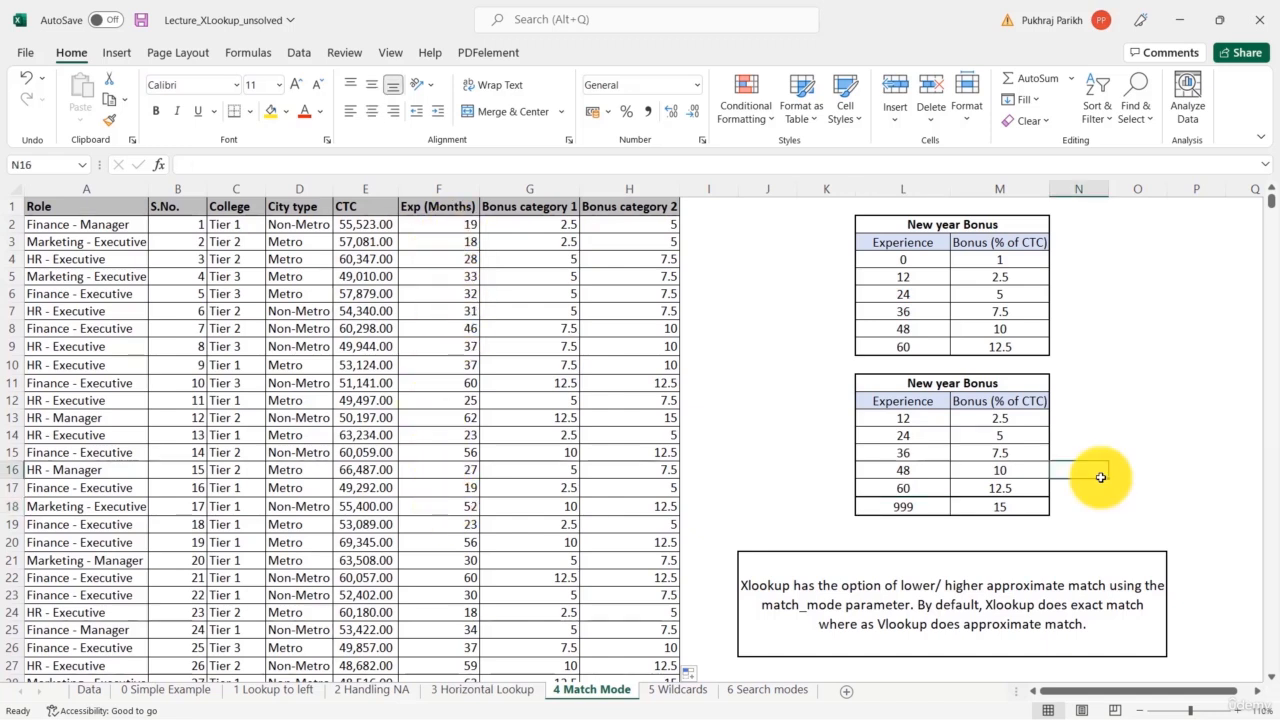